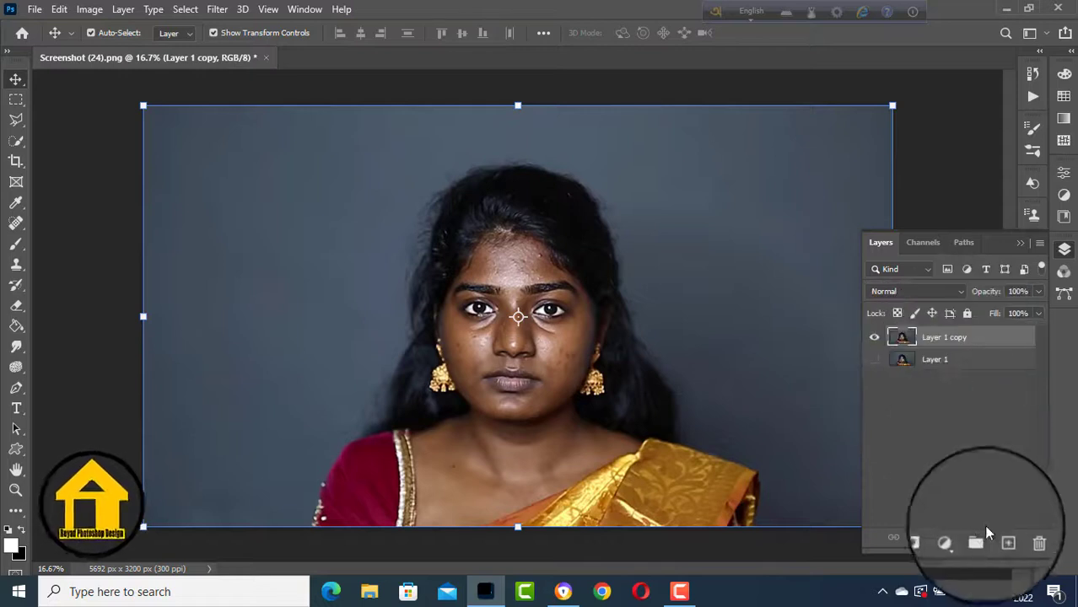
On a new layer, paint the face, neck and chest skin white with a 175 px soft round brush and set its blend mode to Soft Light.
{"action": "left_click", "coordinate": [1001, 538]}
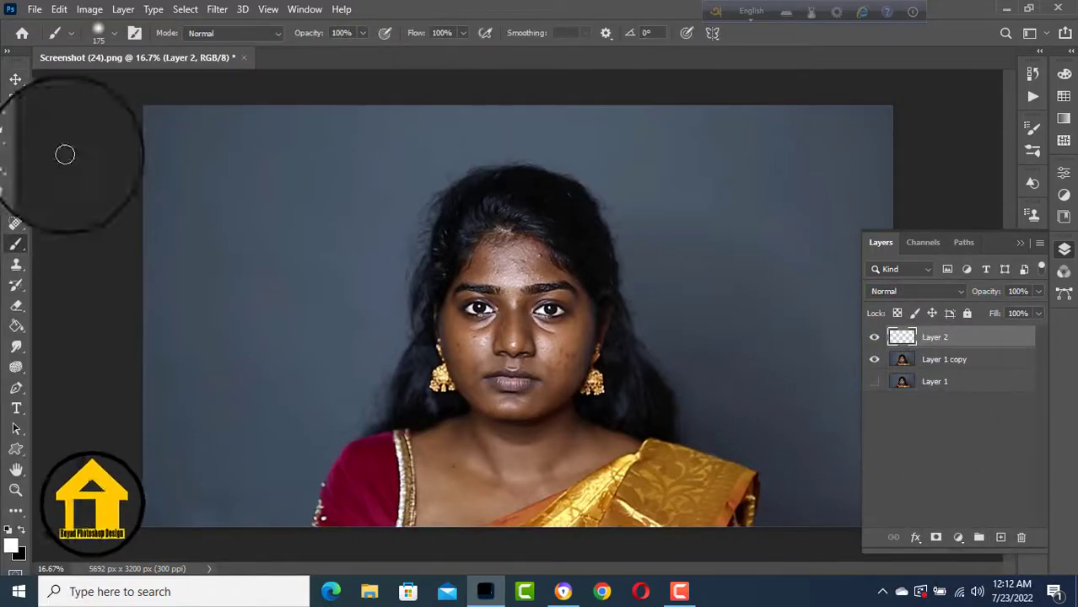
{"action": "left_click", "coordinate": [115, 38]}
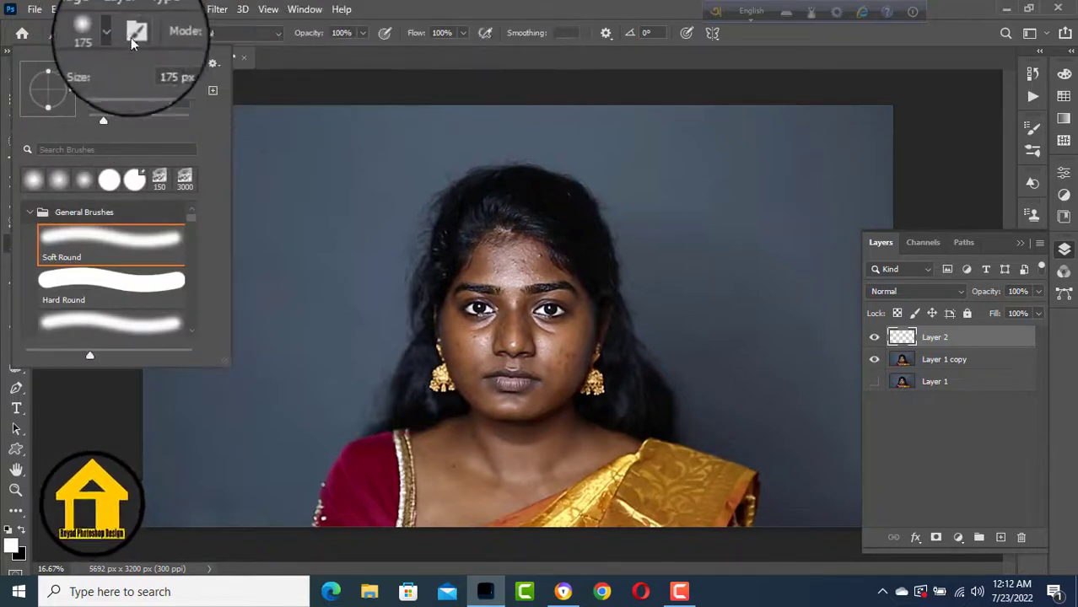
{"action": "left_click", "coordinate": [115, 38]}
{"action": "left_click_drag", "start_coordinate": [510, 253], "coordinate": [511, 396]}
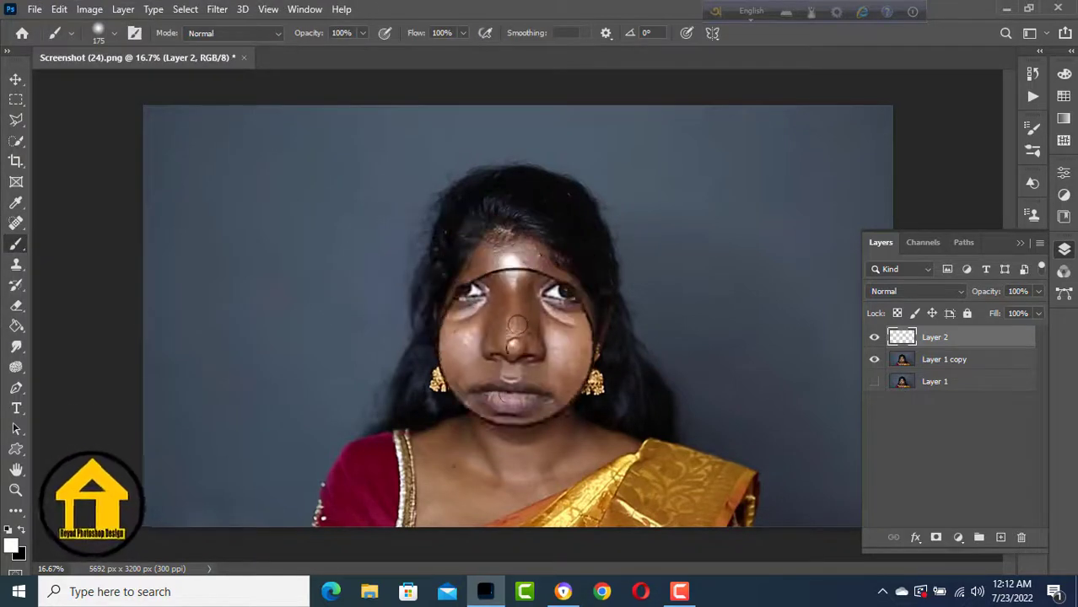
{"action": "mouse_move", "coordinate": [385, 529]}
{"action": "left_mouse_down"}
{"action": "mouse_move", "coordinate": [421, 493]}
{"action": "mouse_move", "coordinate": [445, 434]}
{"action": "mouse_move", "coordinate": [428, 430]}
{"action": "mouse_move", "coordinate": [428, 513]}
{"action": "mouse_move", "coordinate": [510, 500]}
{"action": "mouse_move", "coordinate": [607, 462]}
{"action": "mouse_move", "coordinate": [602, 448]}
{"action": "mouse_move", "coordinate": [457, 465]}
{"action": "mouse_move", "coordinate": [472, 452]}
{"action": "mouse_move", "coordinate": [582, 445]}
{"action": "left_mouse_up"}
{"action": "mouse_move", "coordinate": [494, 377]}
{"action": "left_mouse_down"}
{"action": "mouse_move", "coordinate": [517, 415]}
{"action": "mouse_move", "coordinate": [429, 458]}
{"action": "mouse_move", "coordinate": [471, 382]}
{"action": "mouse_move", "coordinate": [450, 323]}
{"action": "mouse_move", "coordinate": [460, 332]}
{"action": "mouse_move", "coordinate": [479, 311]}
{"action": "mouse_move", "coordinate": [489, 347]}
{"action": "mouse_move", "coordinate": [464, 287]}
{"action": "mouse_move", "coordinate": [485, 260]}
{"action": "mouse_move", "coordinate": [526, 248]}
{"action": "mouse_move", "coordinate": [538, 272]}
{"action": "mouse_move", "coordinate": [495, 245]}
{"action": "mouse_move", "coordinate": [487, 292]}
{"action": "mouse_move", "coordinate": [531, 284]}
{"action": "mouse_move", "coordinate": [527, 366]}
{"action": "mouse_move", "coordinate": [549, 440]}
{"action": "mouse_move", "coordinate": [565, 294]}
{"action": "mouse_move", "coordinate": [573, 290]}
{"action": "mouse_move", "coordinate": [586, 331]}
{"action": "mouse_move", "coordinate": [556, 395]}
{"action": "mouse_move", "coordinate": [571, 305]}
{"action": "mouse_move", "coordinate": [540, 369]}
{"action": "mouse_move", "coordinate": [558, 395]}
{"action": "mouse_move", "coordinate": [554, 423]}
{"action": "mouse_move", "coordinate": [591, 321]}
{"action": "mouse_move", "coordinate": [596, 328]}
{"action": "mouse_move", "coordinate": [525, 249]}
{"action": "mouse_move", "coordinate": [489, 240]}
{"action": "mouse_move", "coordinate": [449, 341]}
{"action": "mouse_move", "coordinate": [473, 389]}
{"action": "mouse_move", "coordinate": [438, 431]}
{"action": "mouse_move", "coordinate": [425, 498]}
{"action": "mouse_move", "coordinate": [539, 479]}
{"action": "mouse_move", "coordinate": [576, 455]}
{"action": "mouse_move", "coordinate": [558, 473]}
{"action": "left_mouse_up"}
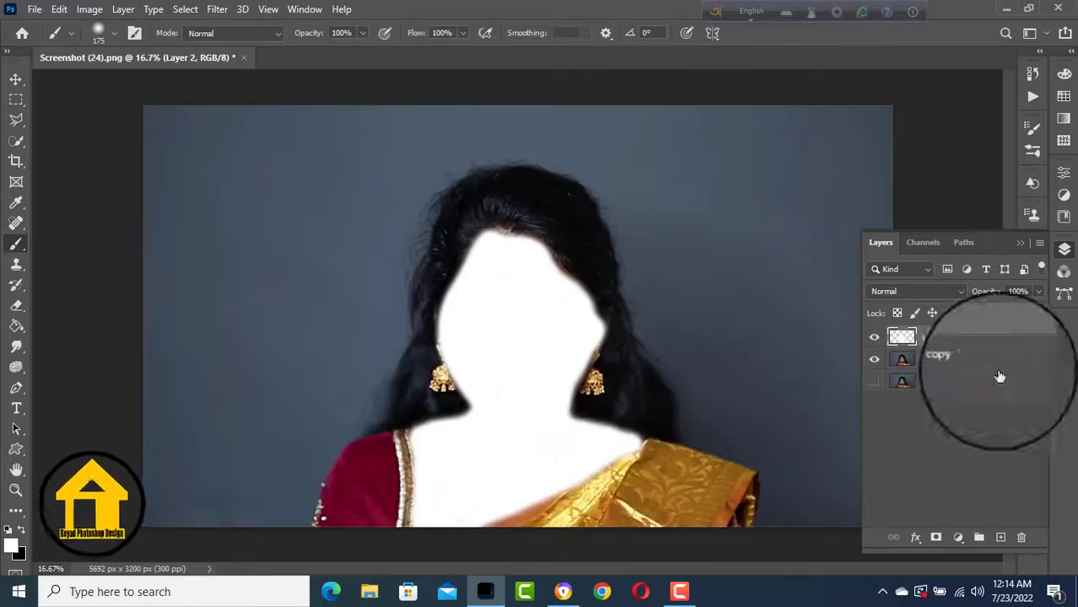
{"action": "left_click", "coordinate": [901, 291]}
{"action": "left_click", "coordinate": [907, 377]}
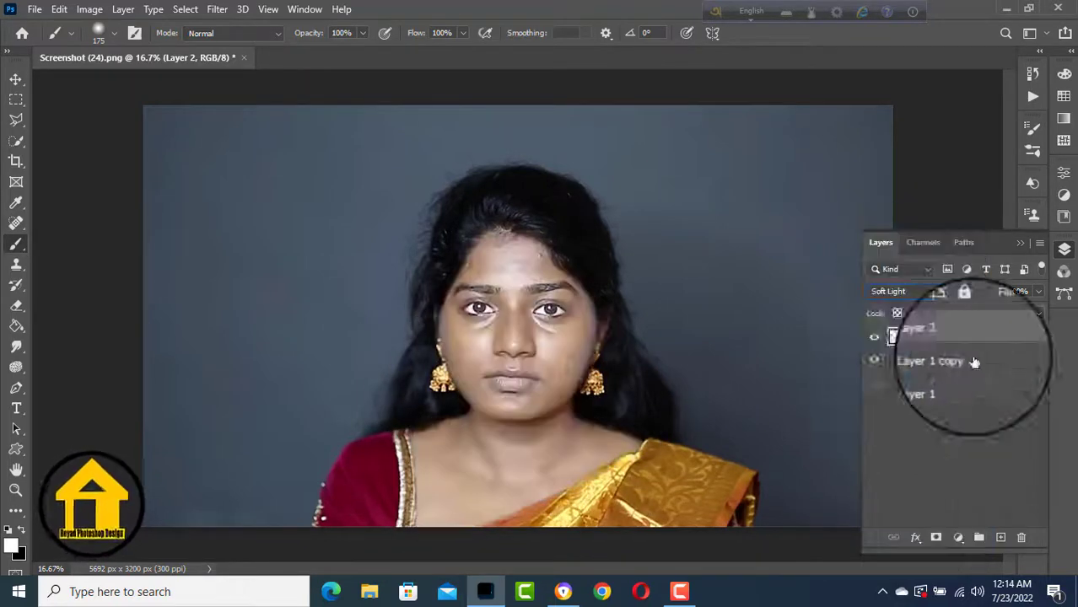
Add a mask to Layer 2 and paint it black over the eyebrows and eyes with a smaller brush to remove the lightening there.
{"action": "left_click", "coordinate": [936, 538]}
{"action": "left_click", "coordinate": [26, 528]}
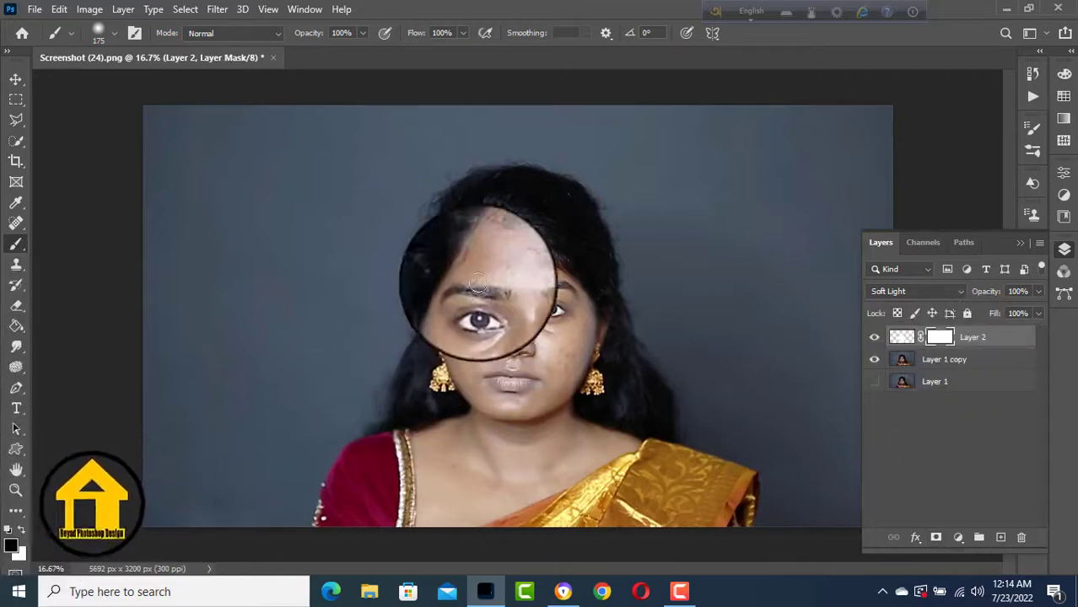
{"action": "key", "text": "bracketleft"}
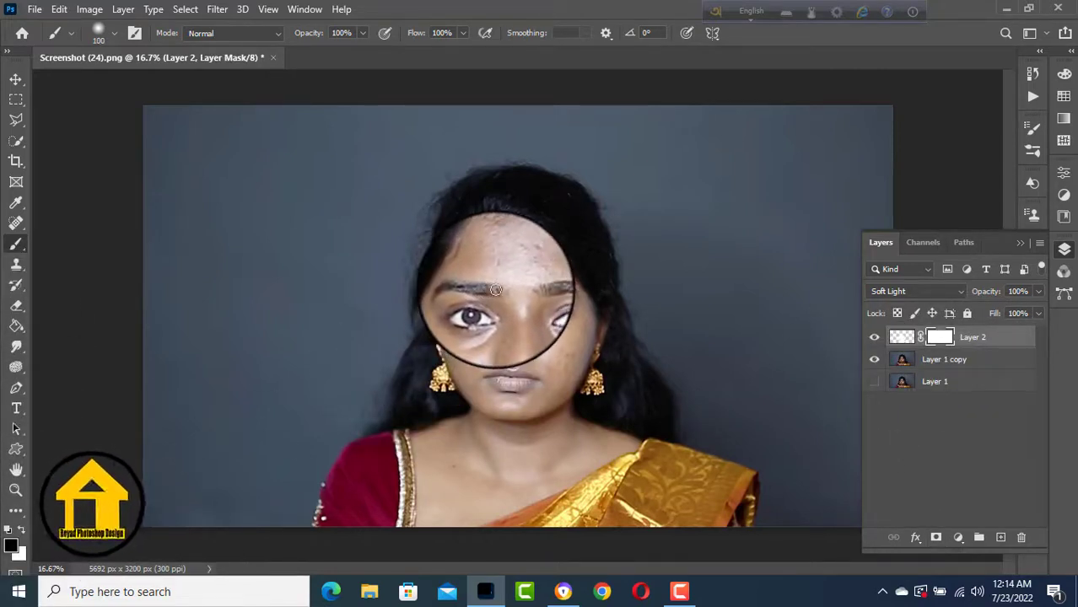
{"action": "scroll", "coordinate": [496, 289], "scroll_direction": "up", "scroll_amount": 3}
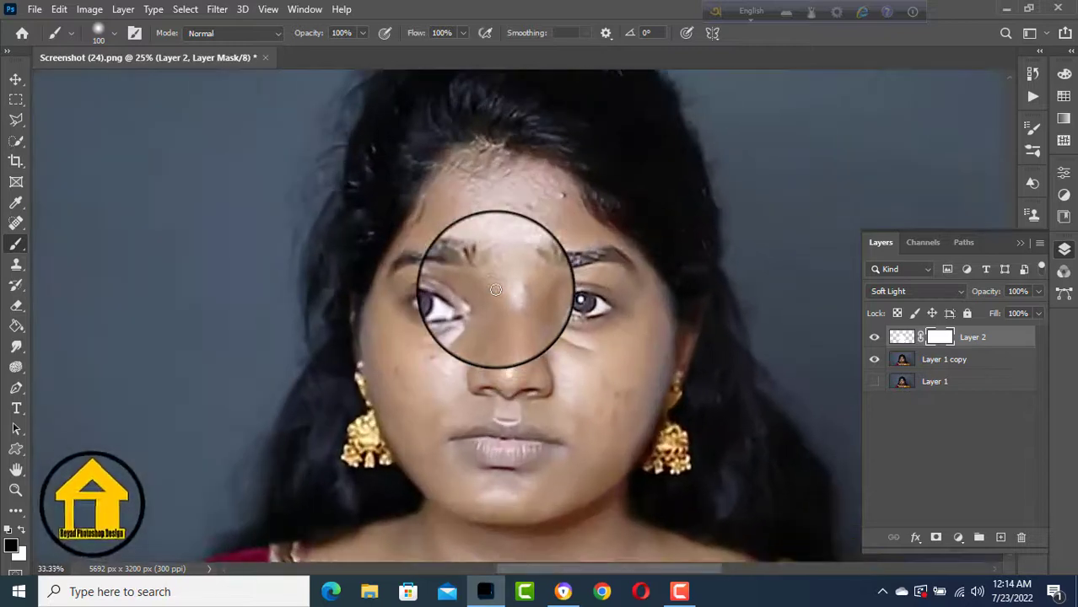
{"action": "scroll", "coordinate": [489, 283], "scroll_direction": "down", "scroll_amount": 2}
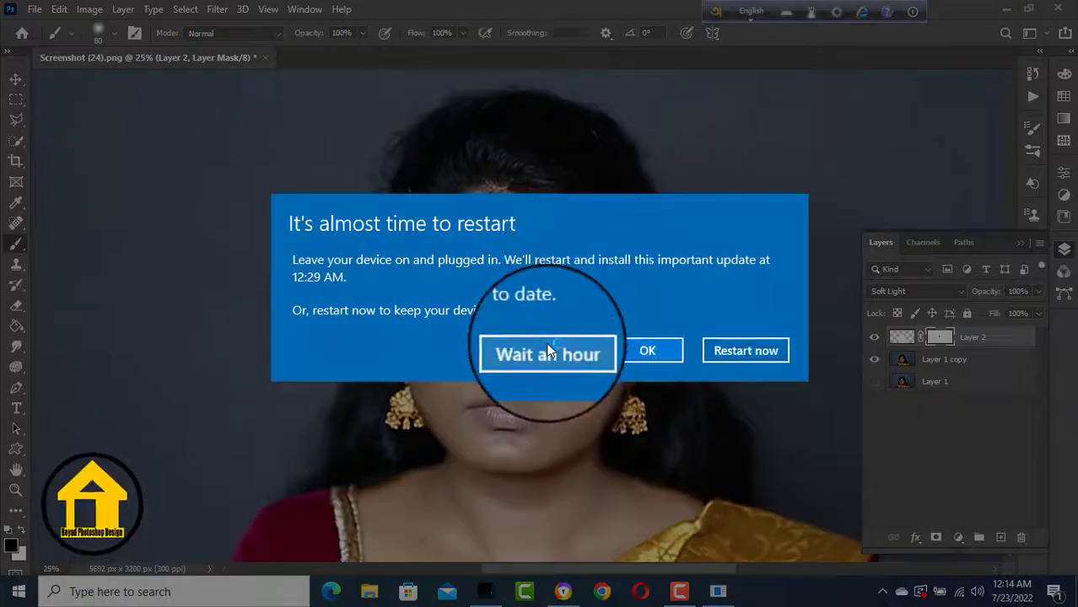
{"action": "left_click", "coordinate": [547, 352]}
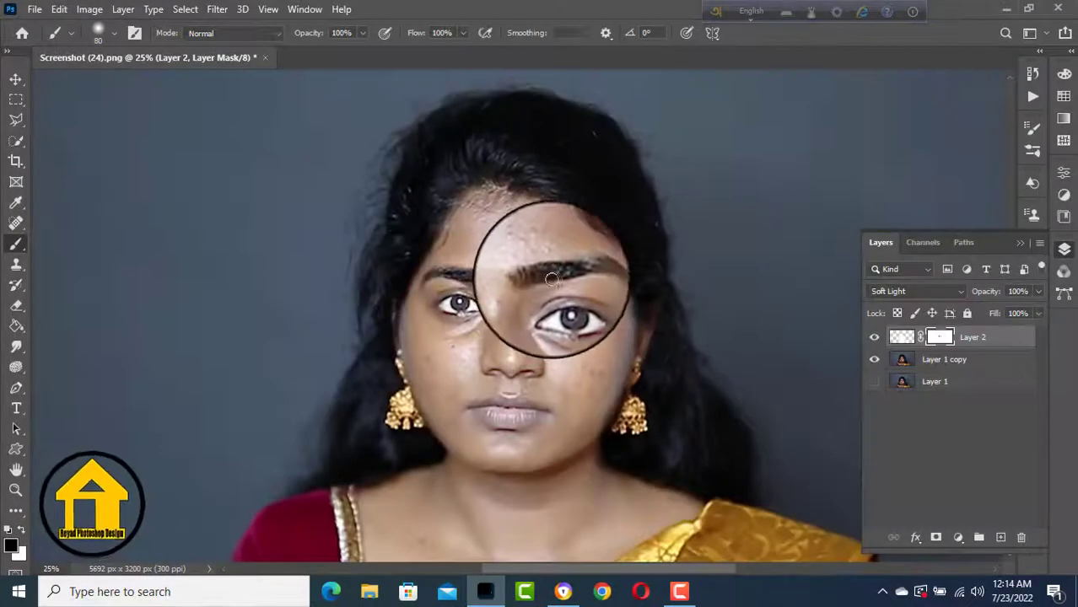
{"action": "key", "text": "bracketleft"}
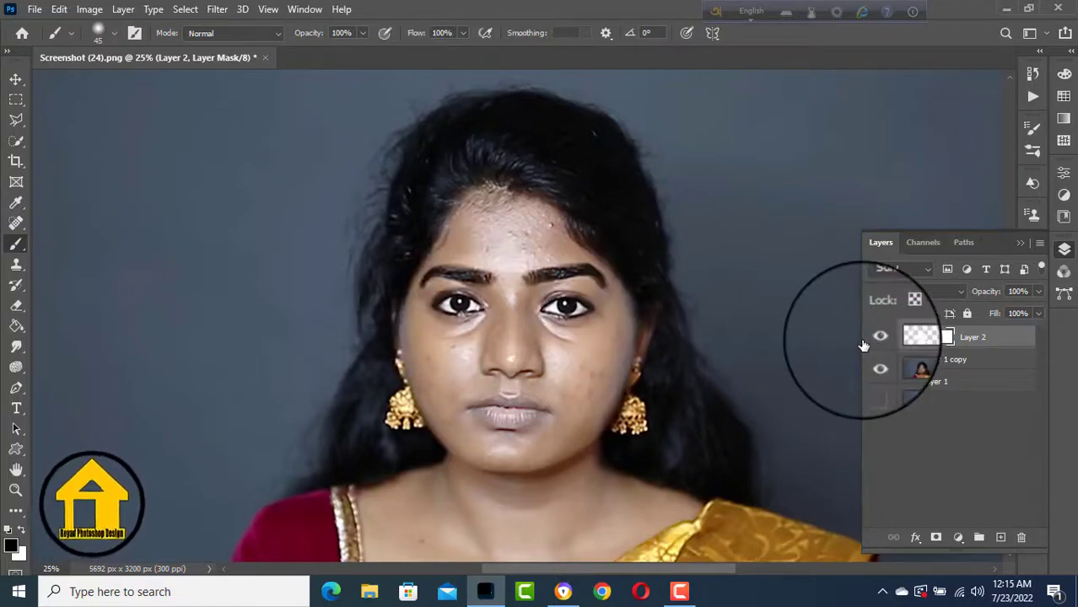
Merge Layer 2 with Layer 1 copy.
{"action": "left_click", "coordinate": [986, 361], "text": "shift"}
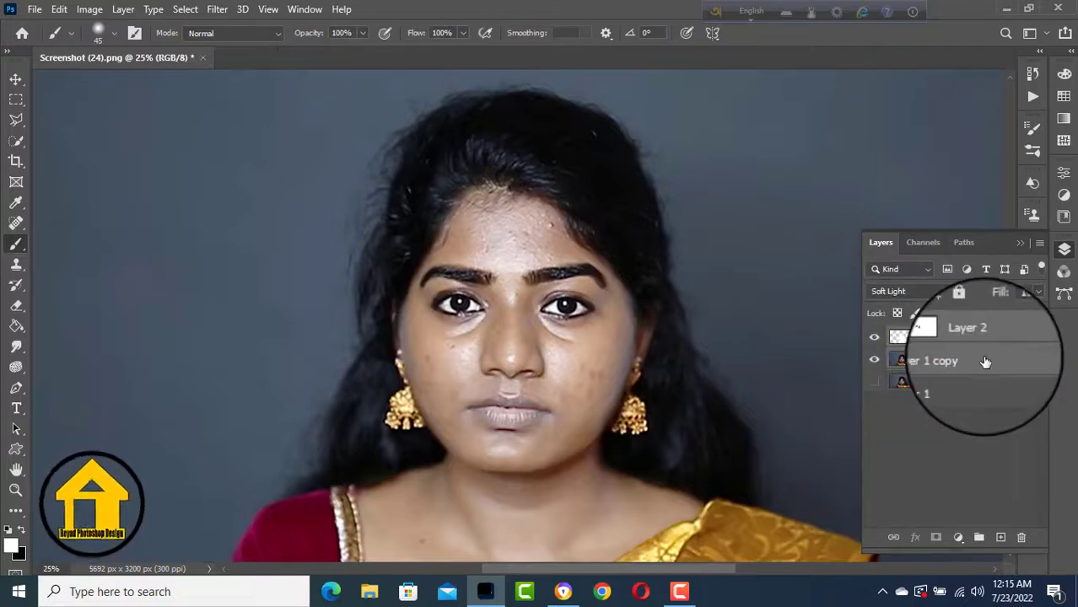
{"action": "right_click", "coordinate": [987, 361]}
{"action": "left_click", "coordinate": [824, 469]}
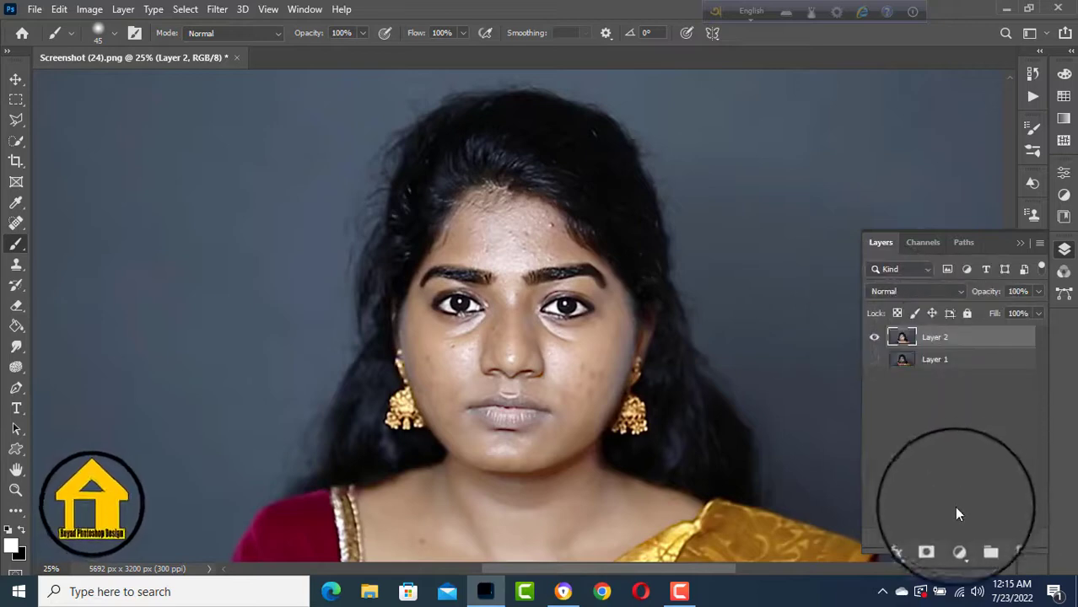
Add a Selective Color adjustment layer and reduce cyan and magenta in the Whites.
{"action": "left_click", "coordinate": [958, 537]}
{"action": "left_click", "coordinate": [995, 528]}
{"action": "left_click", "coordinate": [928, 236]}
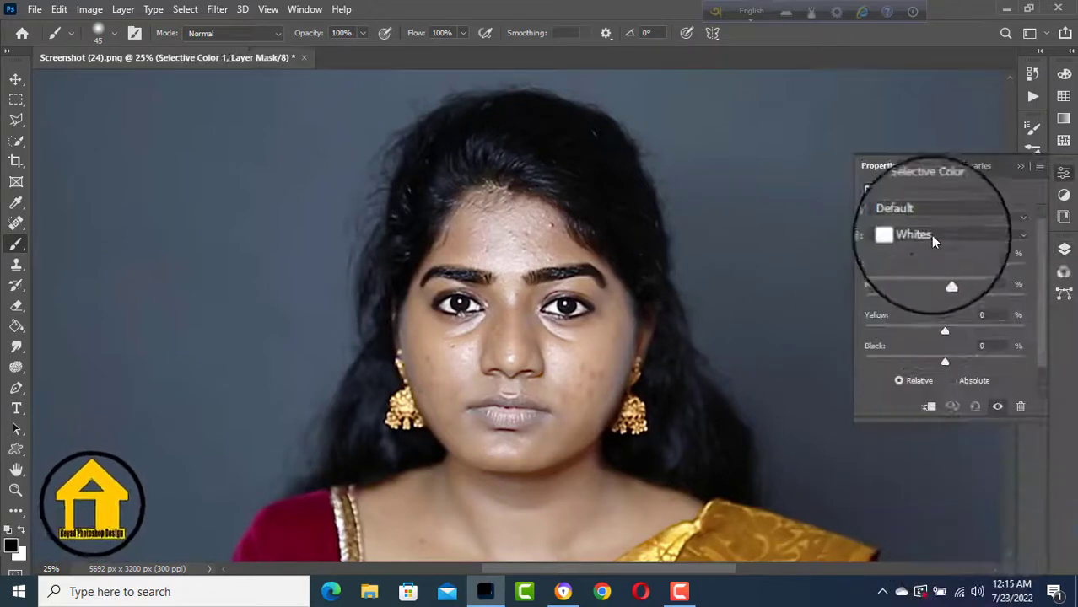
{"action": "left_click", "coordinate": [925, 327]}
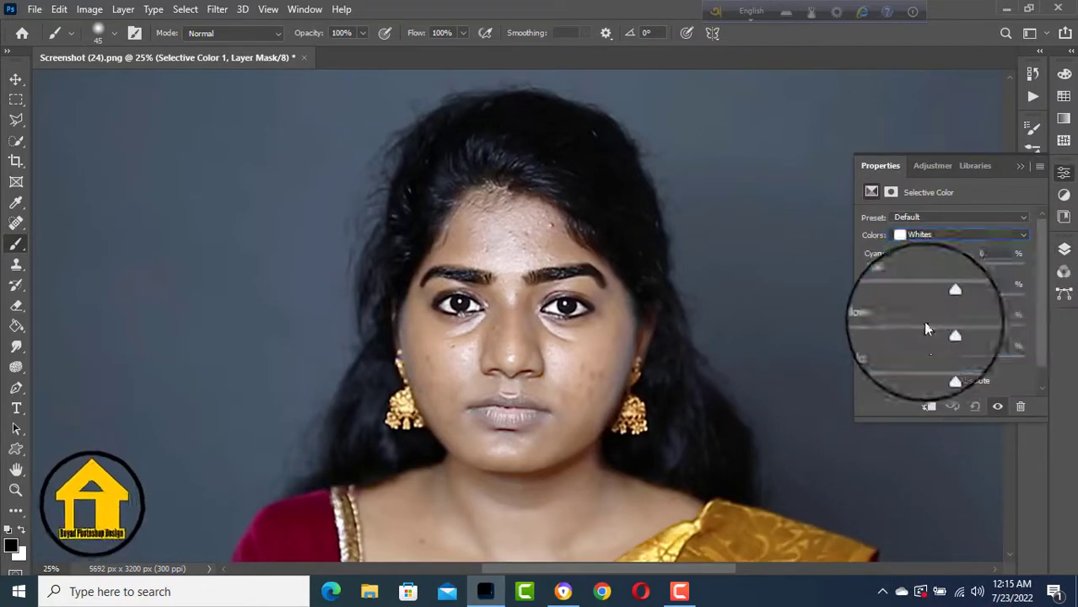
{"action": "left_click_drag", "start_coordinate": [944, 270], "coordinate": [920, 295]}
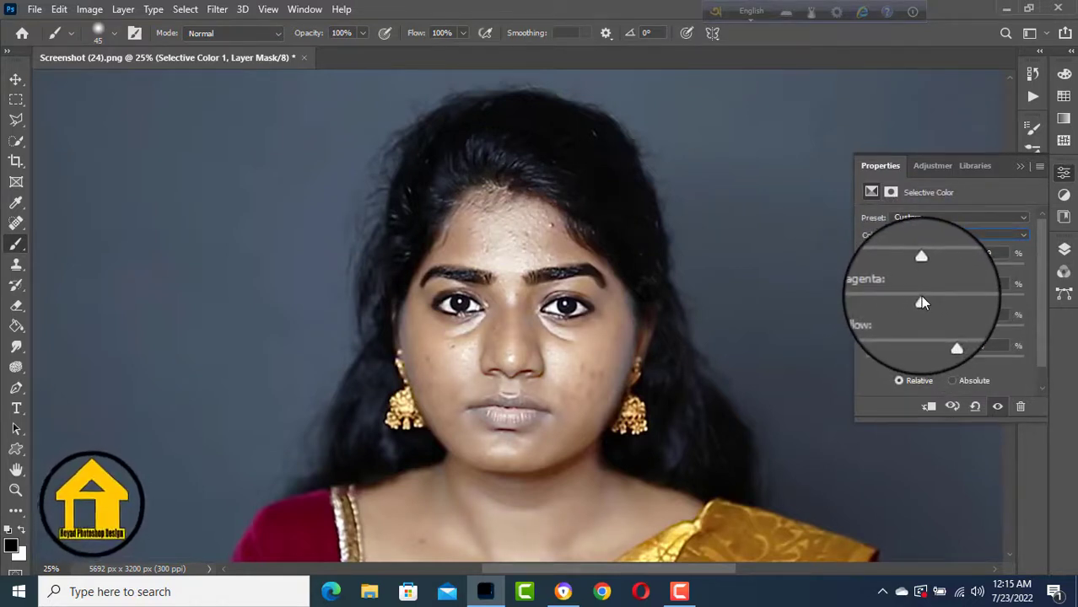
{"action": "left_click", "coordinate": [1063, 177]}
Merge the Selective Color adjustment with the portrait layer beneath it.
{"action": "left_click", "coordinate": [1063, 249]}
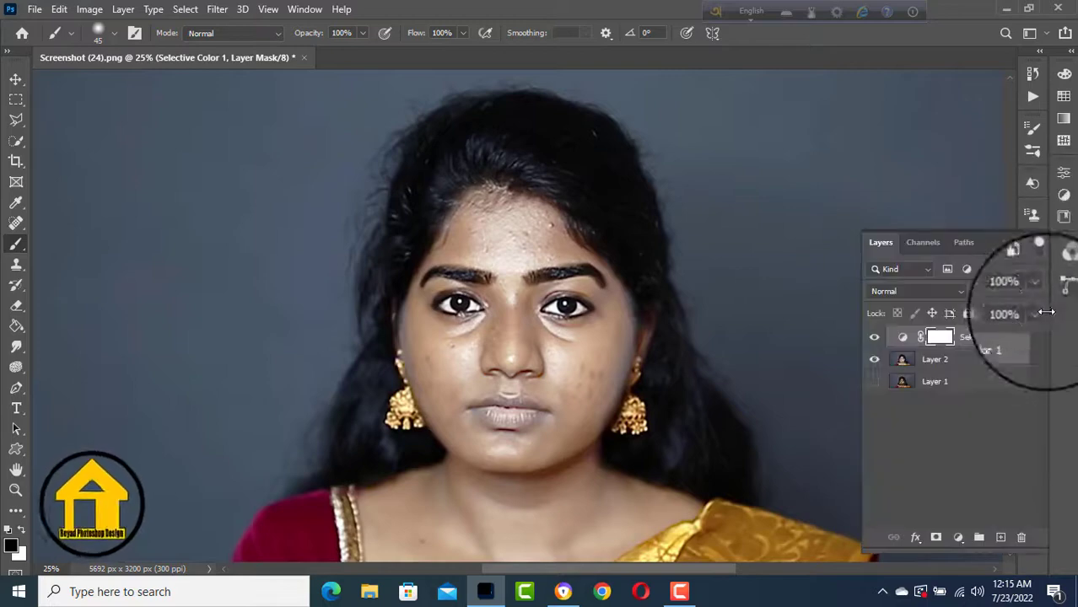
{"action": "right_click", "coordinate": [978, 360]}
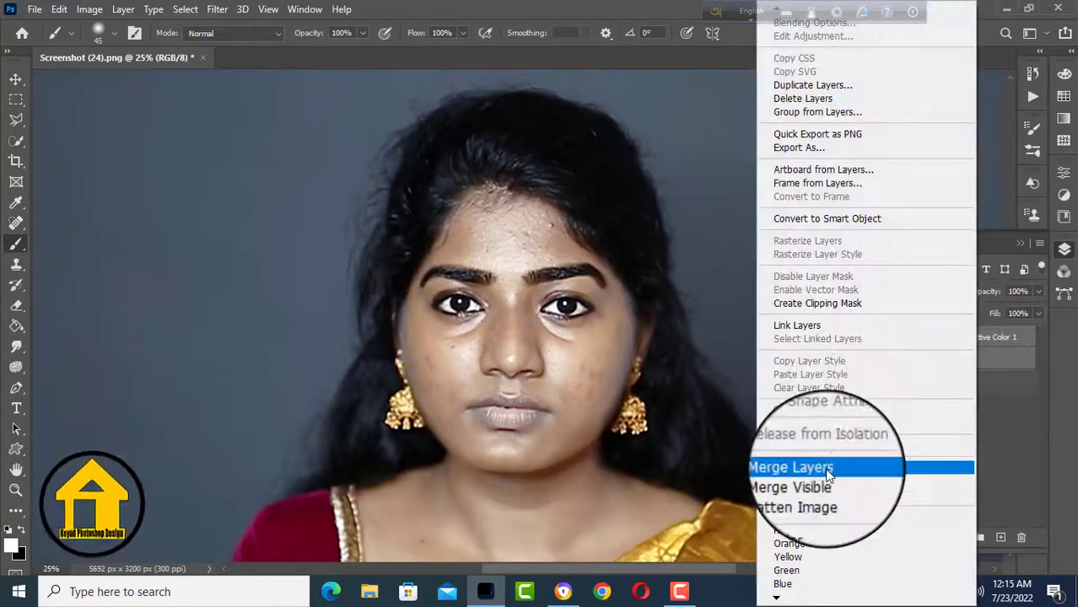
{"action": "left_click", "coordinate": [844, 464]}
Open the merged portrait in the Camera Raw Filter and set Temperature to +25 and Tint to +16.
{"action": "left_click", "coordinate": [217, 10]}
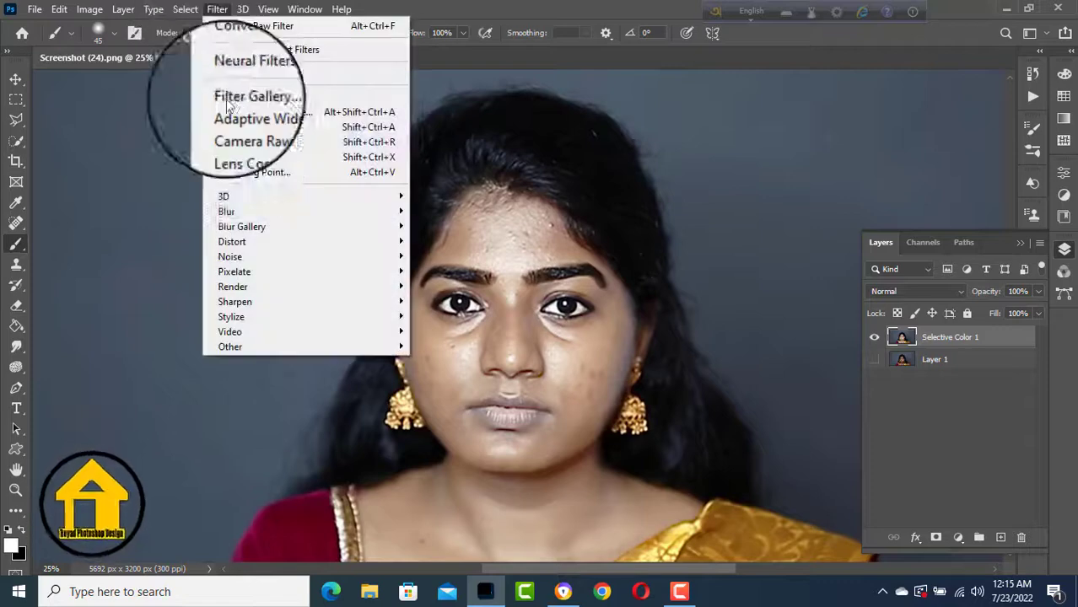
{"action": "left_click", "coordinate": [253, 115]}
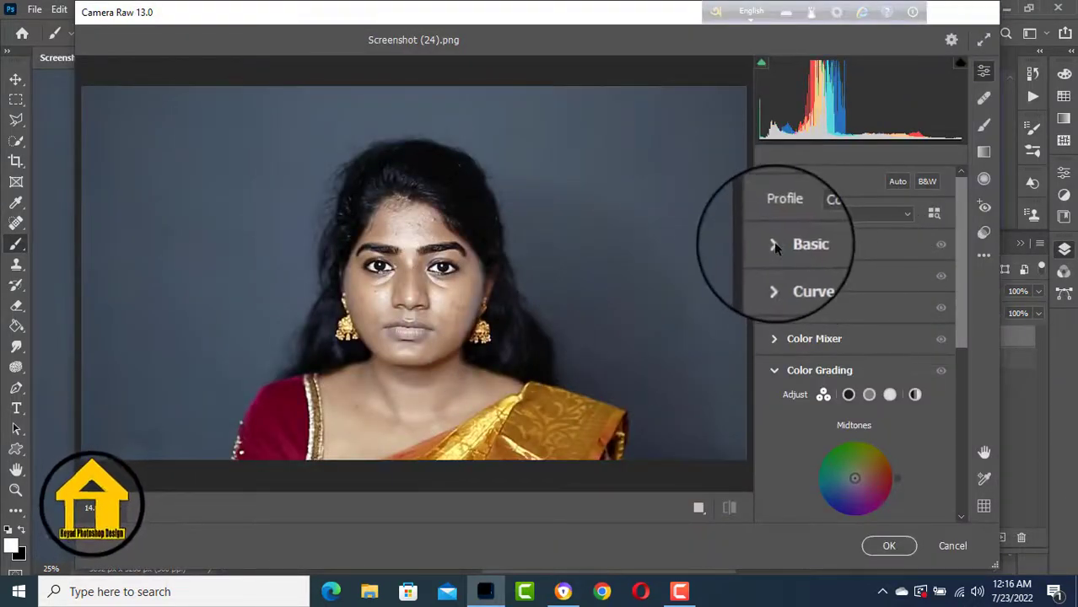
{"action": "left_click", "coordinate": [774, 245]}
{"action": "left_click_drag", "start_coordinate": [855, 243], "coordinate": [876, 244]}
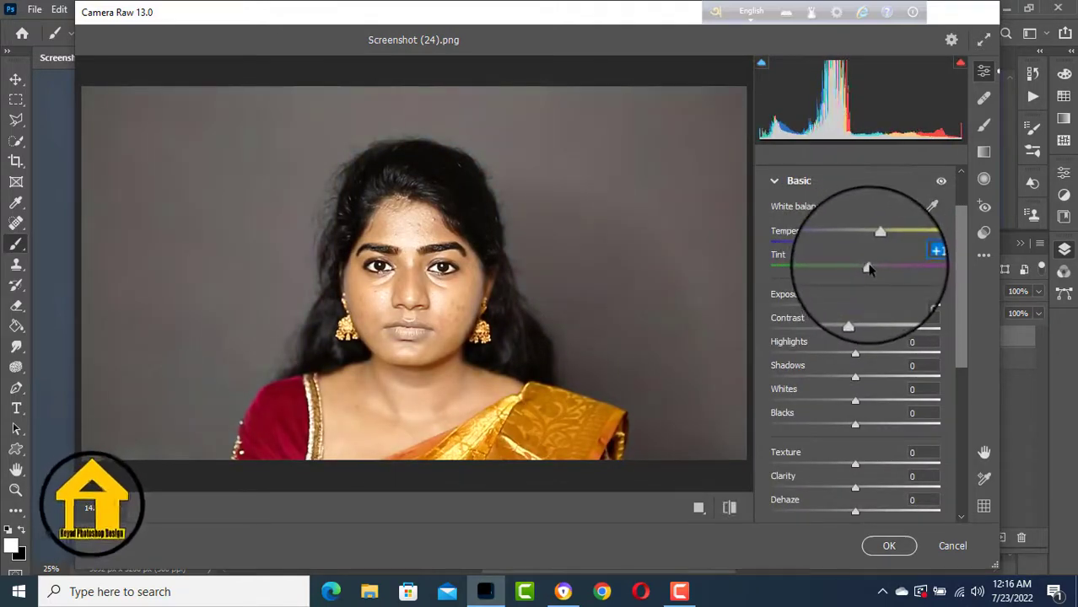
{"action": "left_click", "coordinate": [984, 179]}
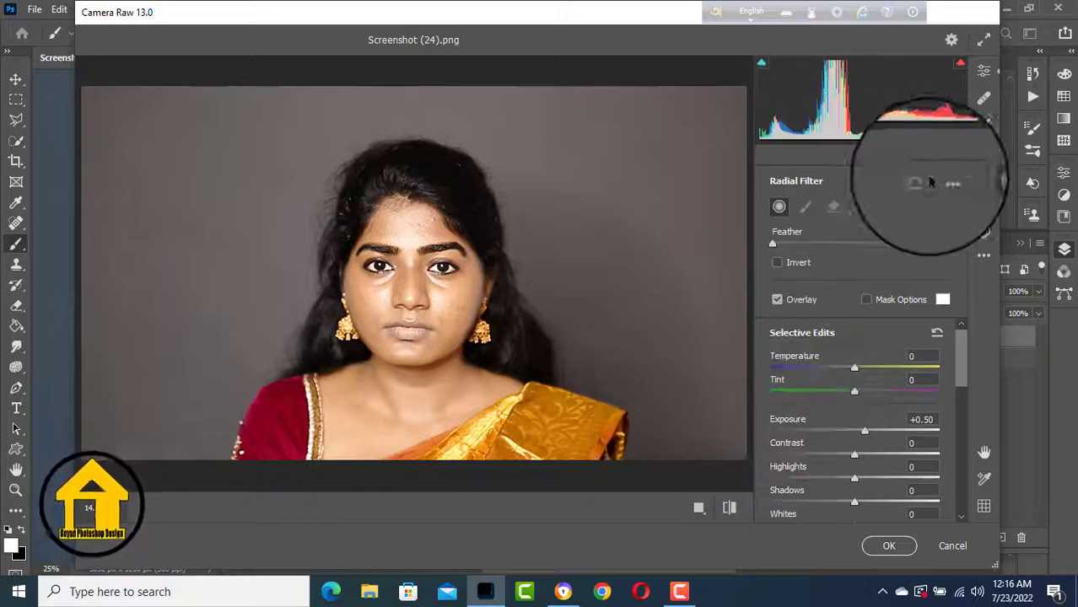
{"action": "left_click", "coordinate": [983, 71]}
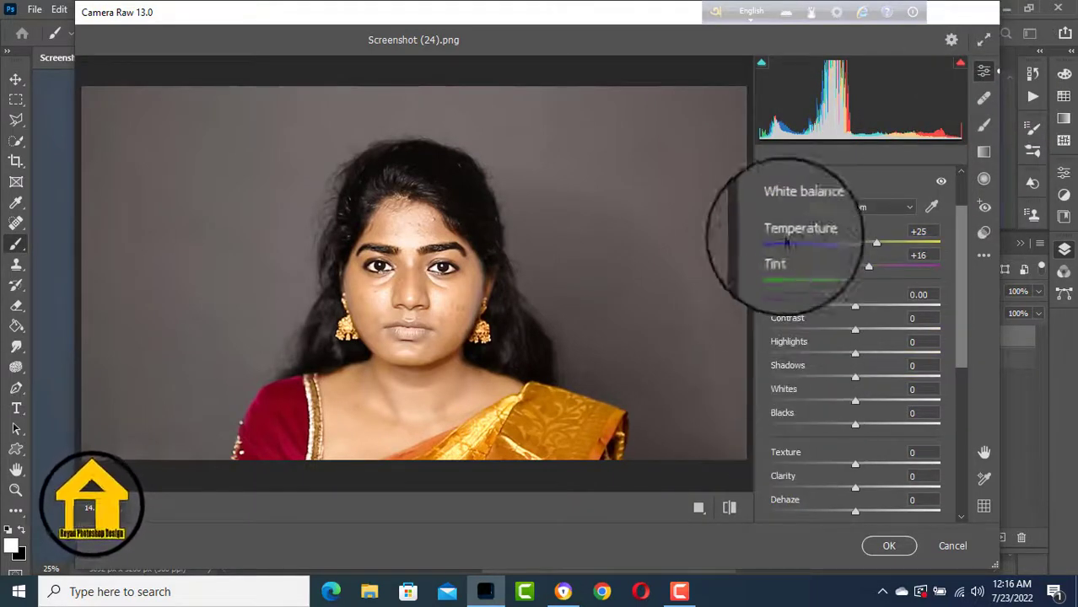
Add a point in the lower midtones of the Camera Raw point curve, pull it slightly down and apply the filter.
{"action": "left_click", "coordinate": [773, 173]}
{"action": "left_click", "coordinate": [793, 270]}
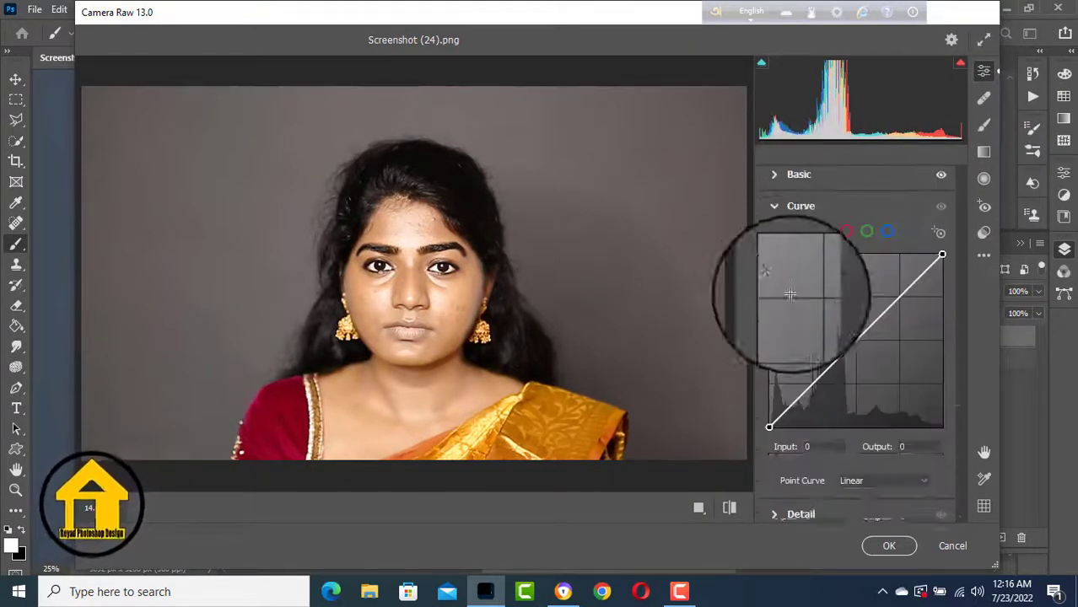
{"action": "left_click", "coordinate": [831, 363]}
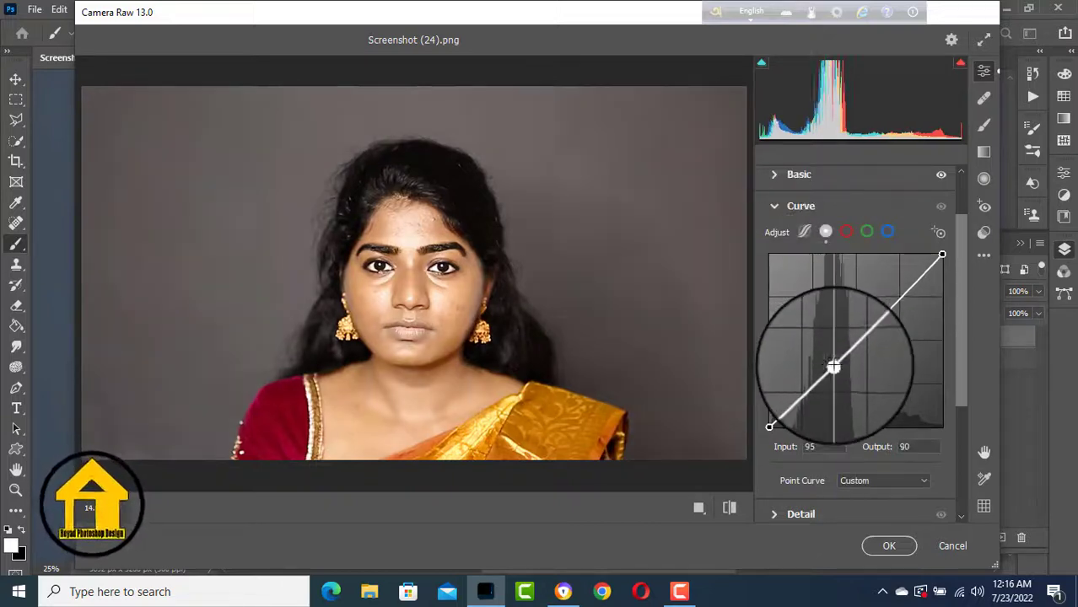
{"action": "left_click_drag", "start_coordinate": [832, 363], "coordinate": [831, 368]}
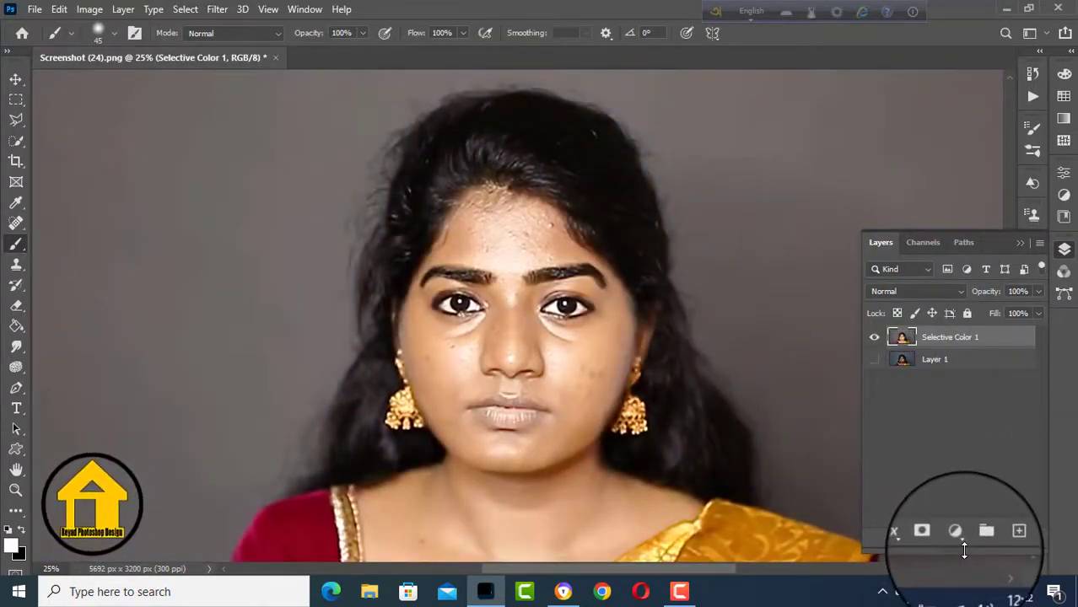
Add a Brightness/Contrast adjustment layer and lower the brightness slightly.
{"action": "left_click", "coordinate": [955, 531]}
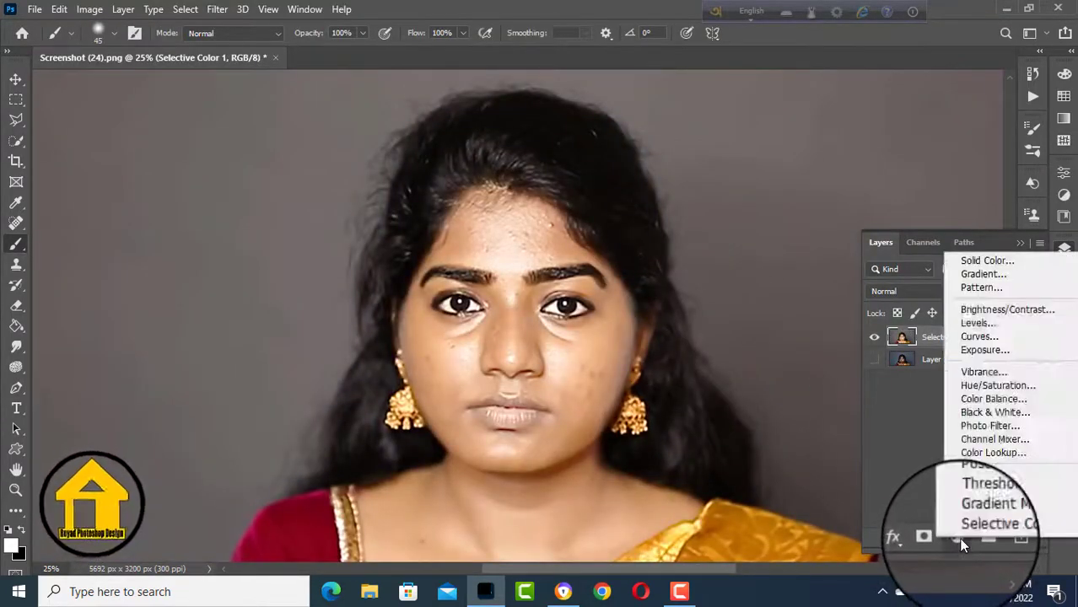
{"action": "left_click", "coordinate": [986, 311]}
{"action": "left_click_drag", "start_coordinate": [945, 263], "coordinate": [934, 266]}
{"action": "left_click", "coordinate": [1064, 173]}
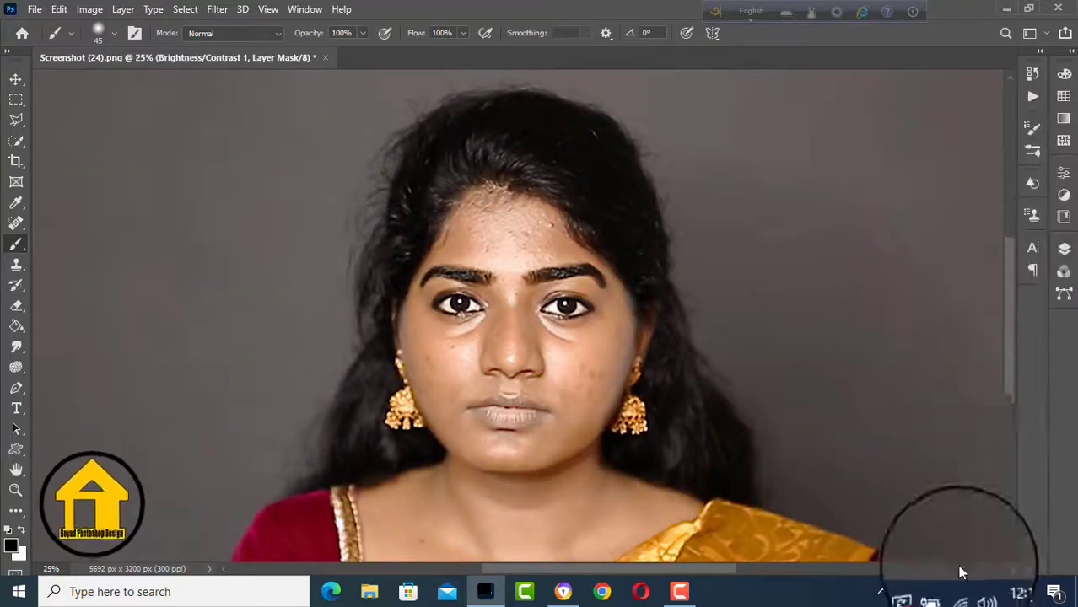
Merge the Brightness/Contrast adjustment with the Selective Color 1 portrait layer.
{"action": "left_click", "coordinate": [1064, 249]}
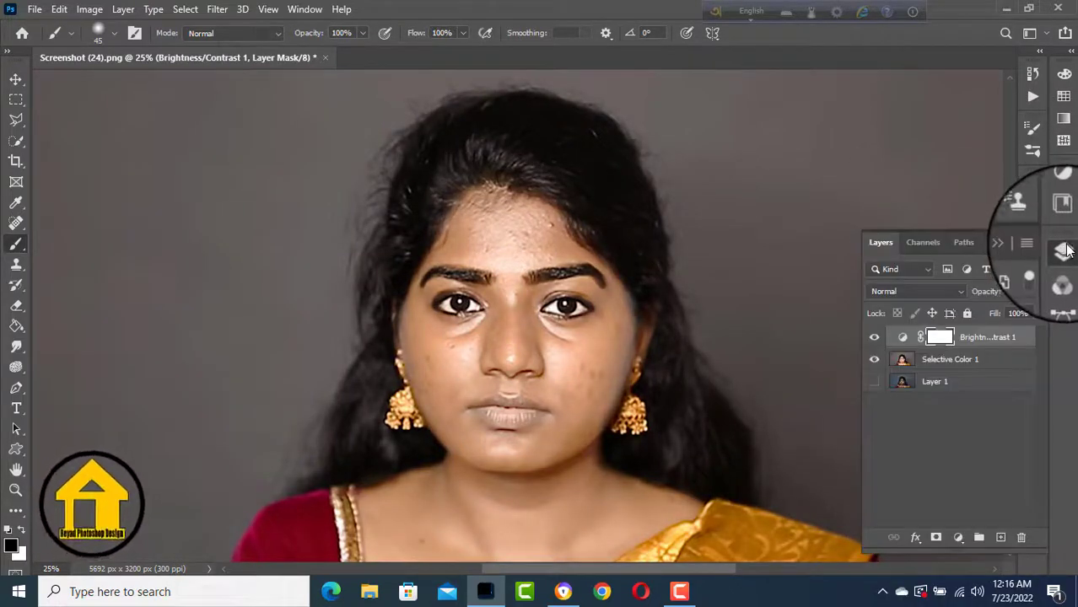
{"action": "right_click", "coordinate": [991, 364]}
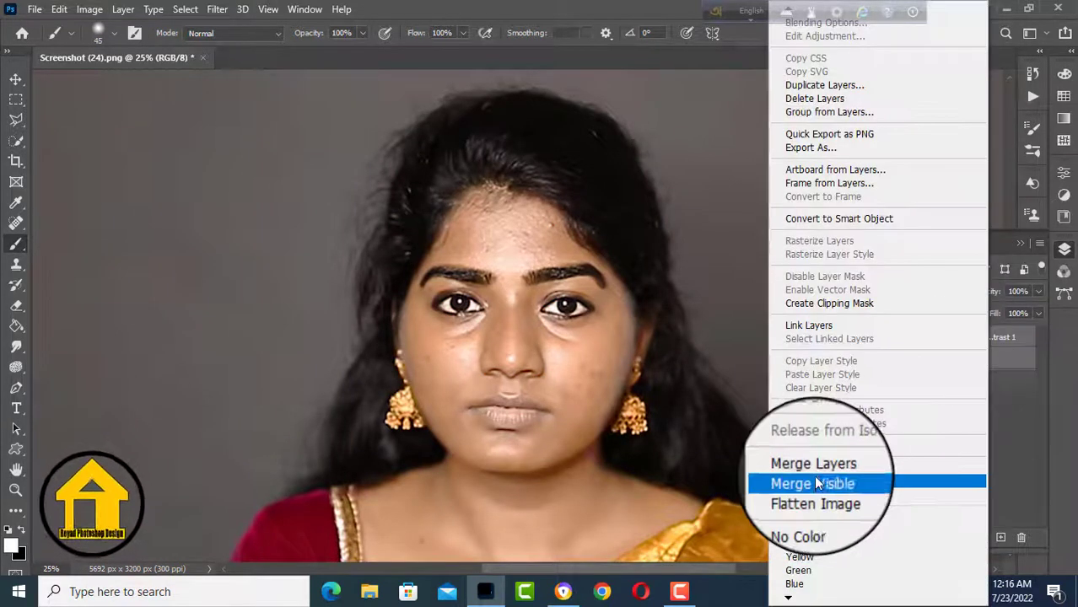
{"action": "left_click", "coordinate": [814, 480]}
Apply the Skin Smoothing neural filter to the portrait with Blur 63 and Smoothness 14, output to a new layer.
{"action": "left_click", "coordinate": [217, 10]}
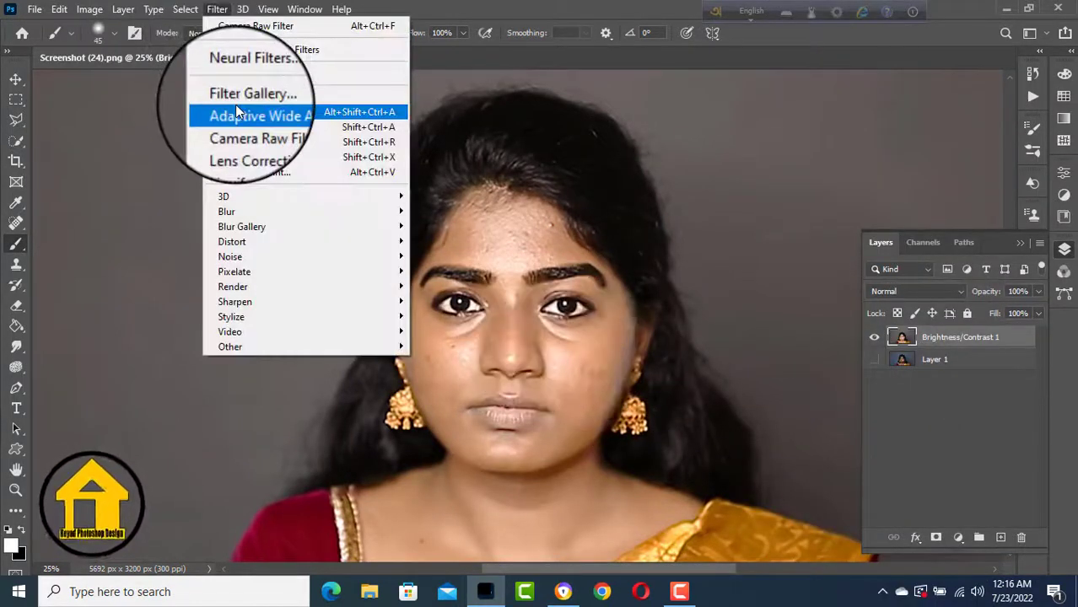
{"action": "left_click", "coordinate": [244, 74]}
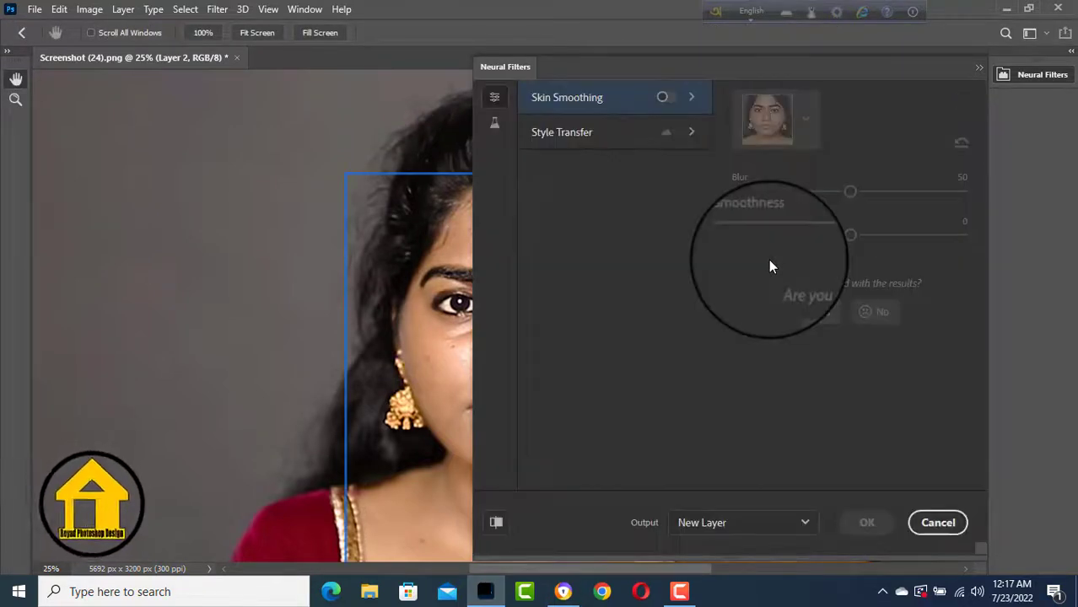
{"action": "left_click", "coordinate": [667, 98]}
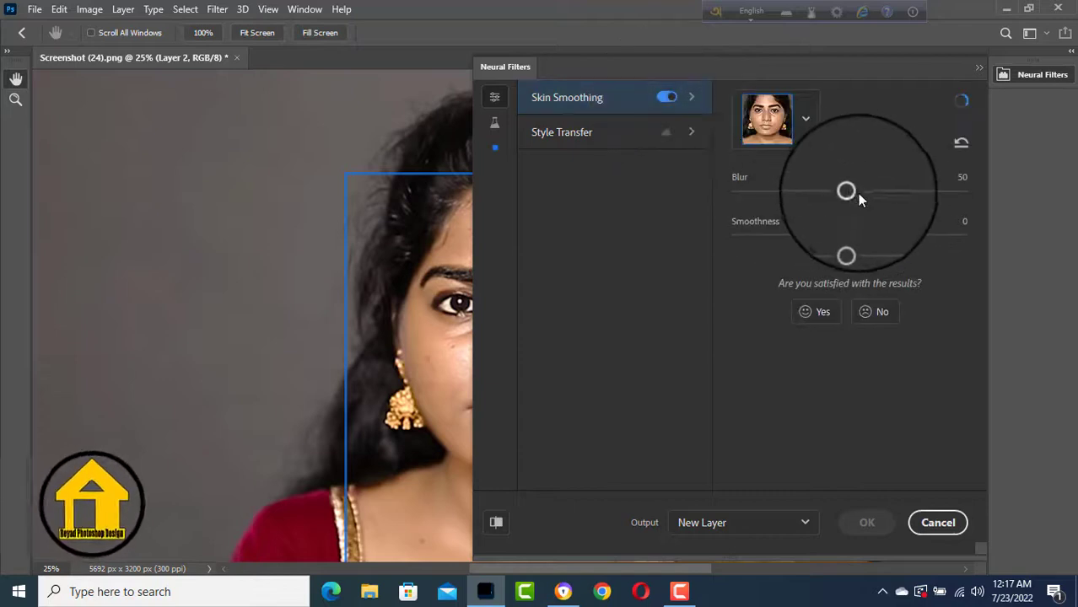
{"action": "left_click_drag", "start_coordinate": [858, 194], "coordinate": [873, 187]}
{"action": "left_click_drag", "start_coordinate": [857, 236], "coordinate": [877, 234]}
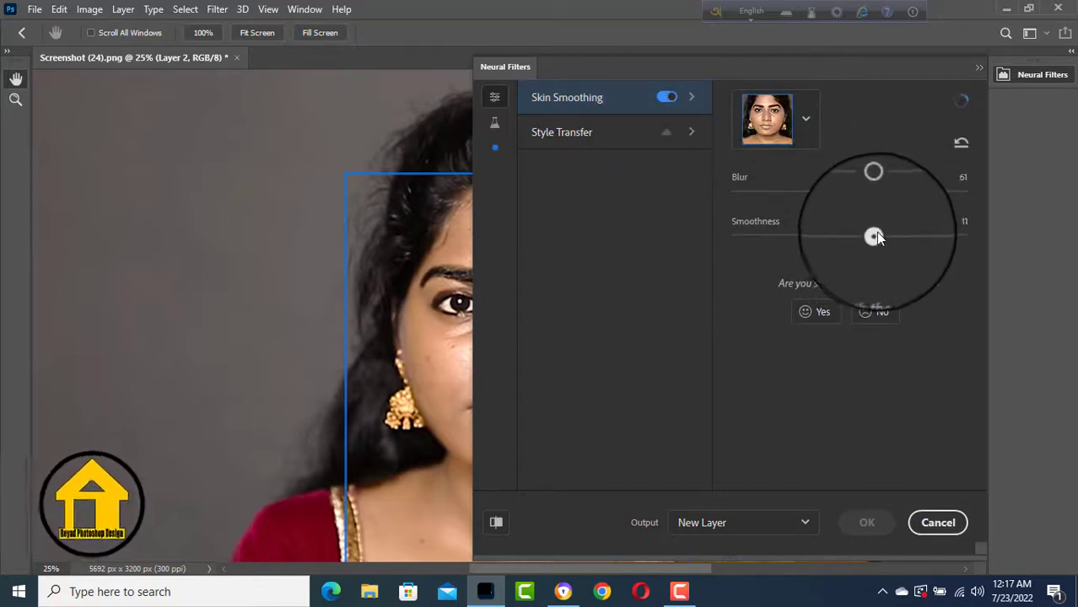
{"action": "left_click_drag", "start_coordinate": [878, 194], "coordinate": [880, 193]}
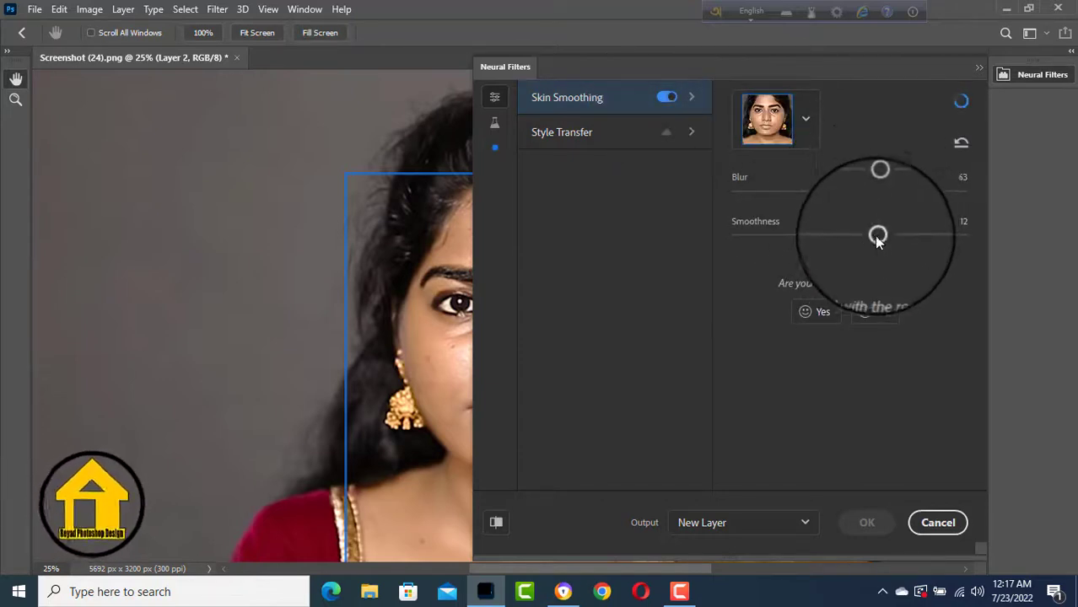
{"action": "left_click_drag", "start_coordinate": [880, 237], "coordinate": [881, 236]}
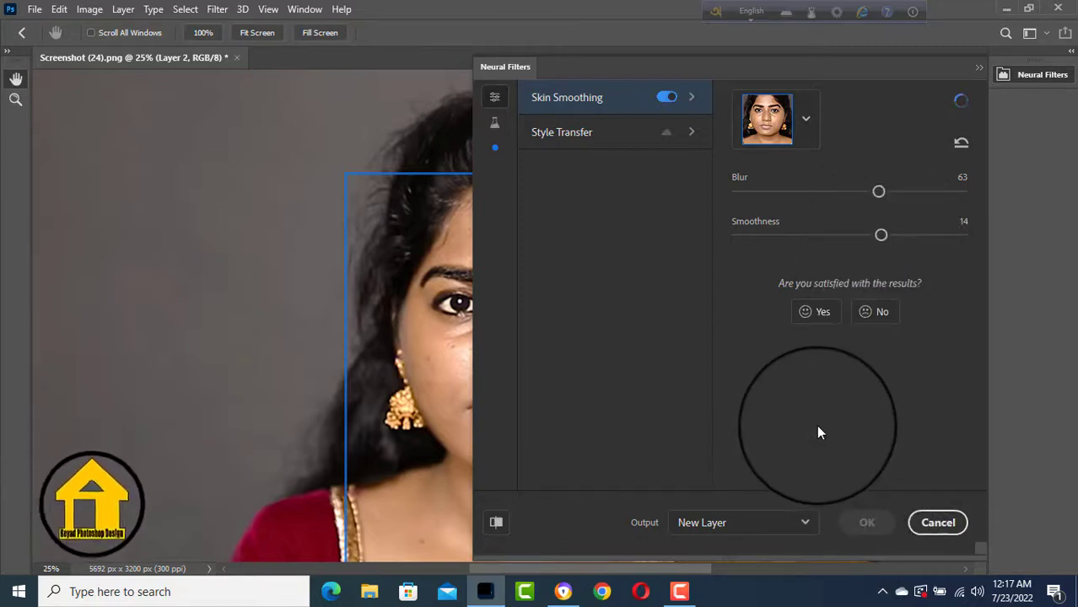
{"action": "left_click", "coordinate": [864, 524]}
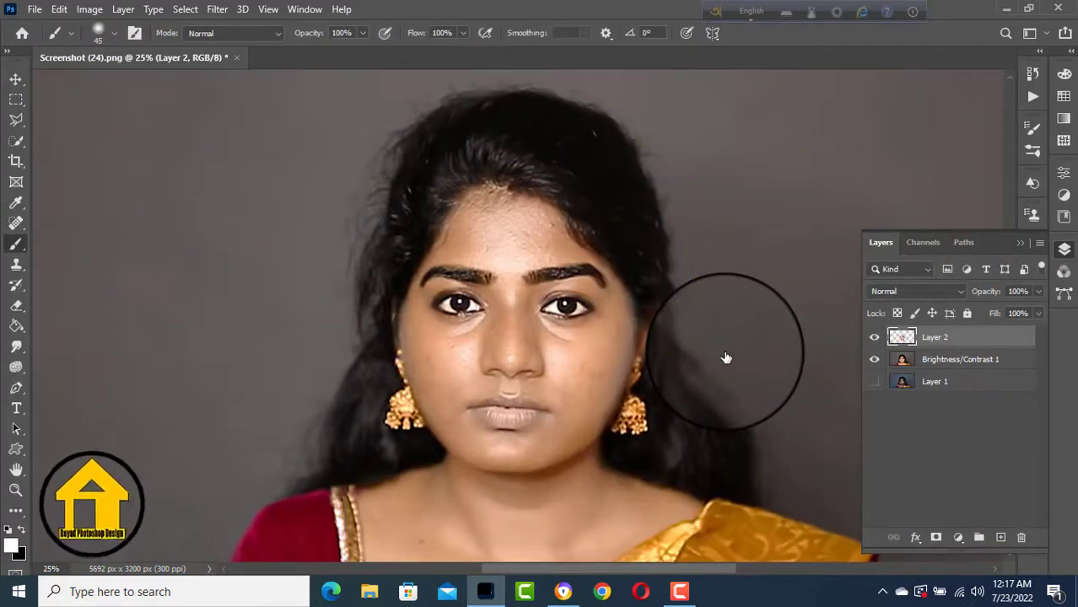
Merge the skin-smoothed Layer 2 with the Brightness/Contrast 1 portrait layer.
{"action": "key", "text": "ctrl+plus"}
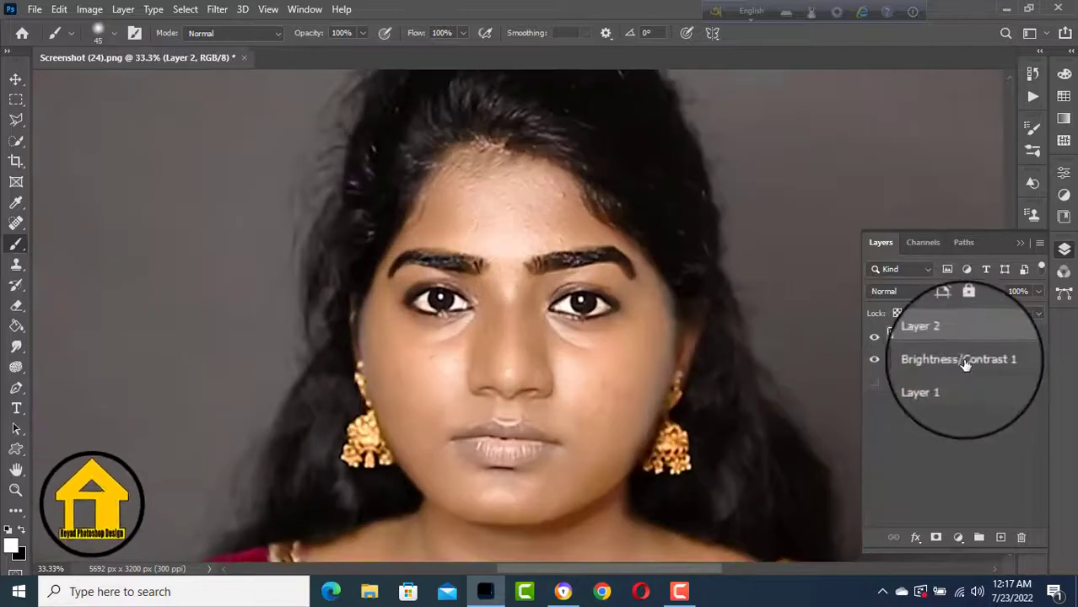
{"action": "right_click", "coordinate": [966, 363]}
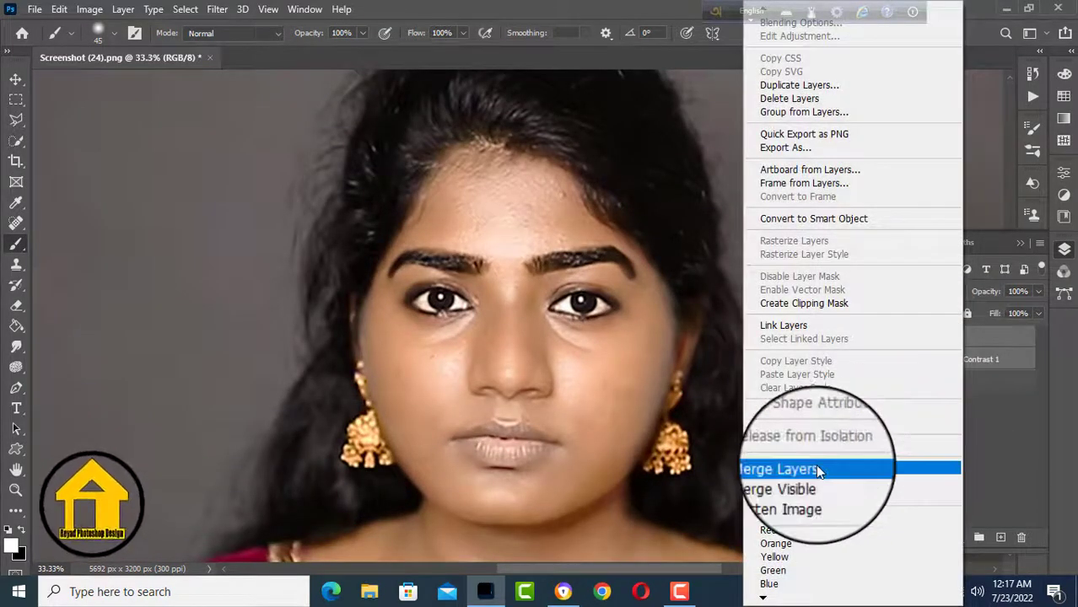
{"action": "left_click", "coordinate": [815, 464]}
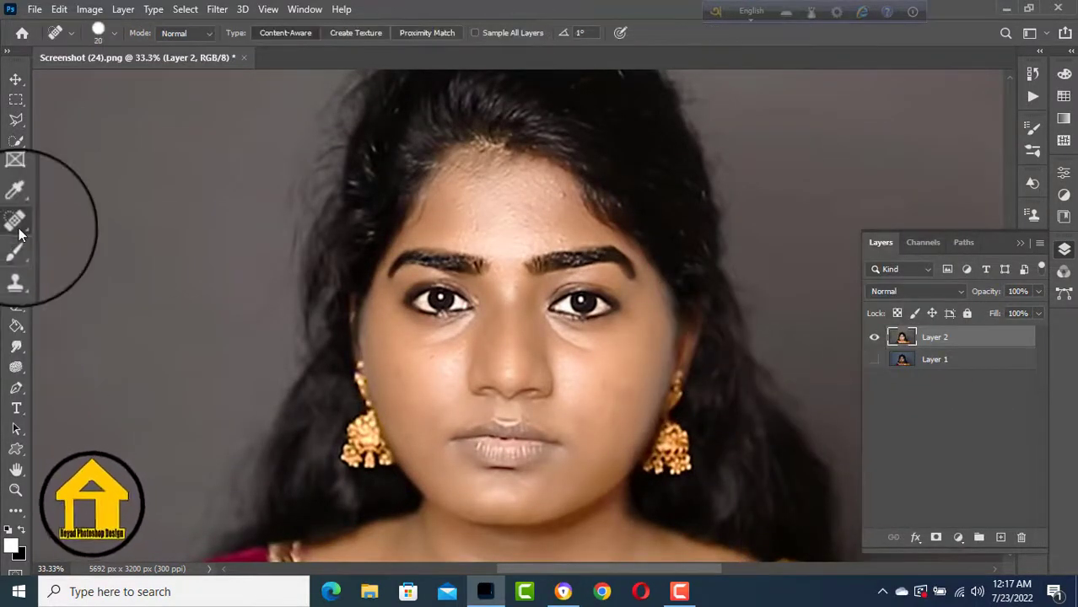
Retouch blemishes on the cheeks with an enlarged Spot Healing Brush, undoing unwanted strokes.
{"action": "key", "text": "bracketright"}
{"action": "key", "text": "bracketright"}
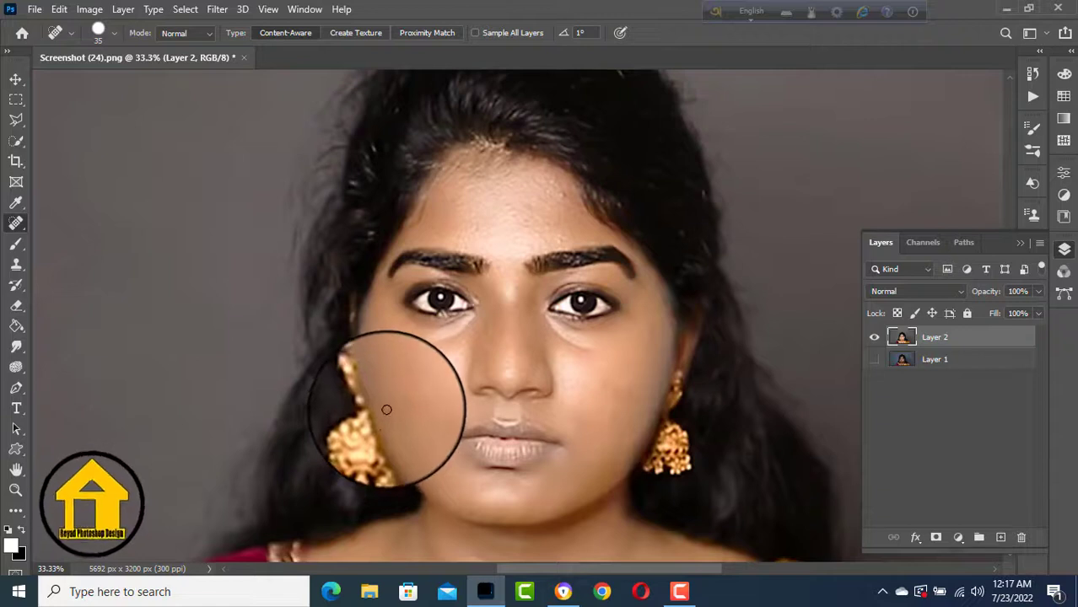
{"action": "key", "text": "ctrl+z"}
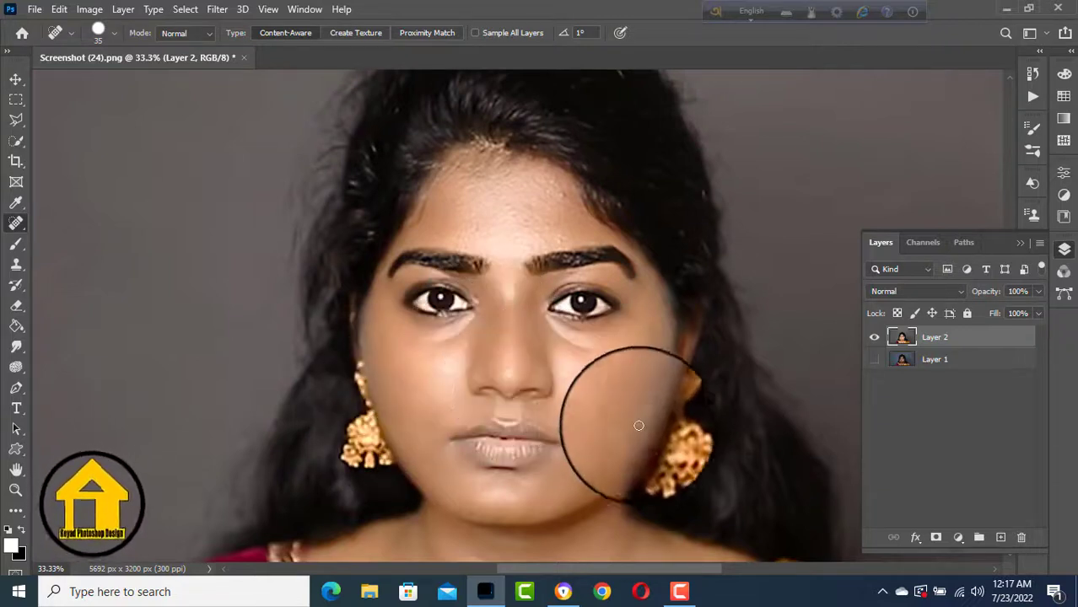
{"action": "left_click_drag", "start_coordinate": [626, 438], "coordinate": [607, 391]}
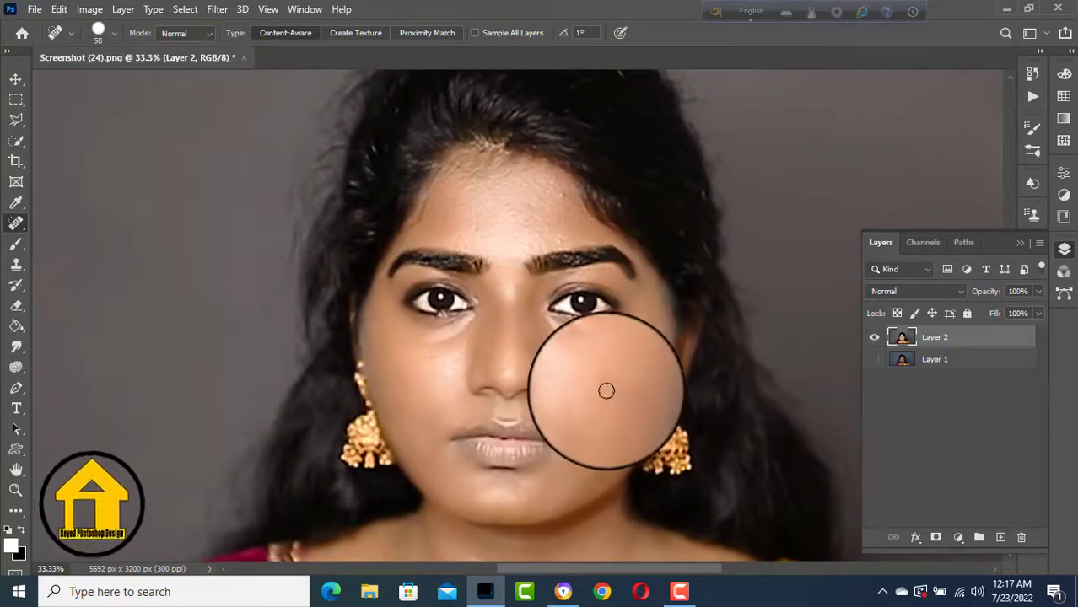
{"action": "mouse_move", "coordinate": [606, 434]}
{"action": "left_mouse_down"}
{"action": "mouse_move", "coordinate": [606, 407]}
{"action": "mouse_move", "coordinate": [629, 398]}
{"action": "left_mouse_up"}
{"action": "key", "text": "ctrl+z"}
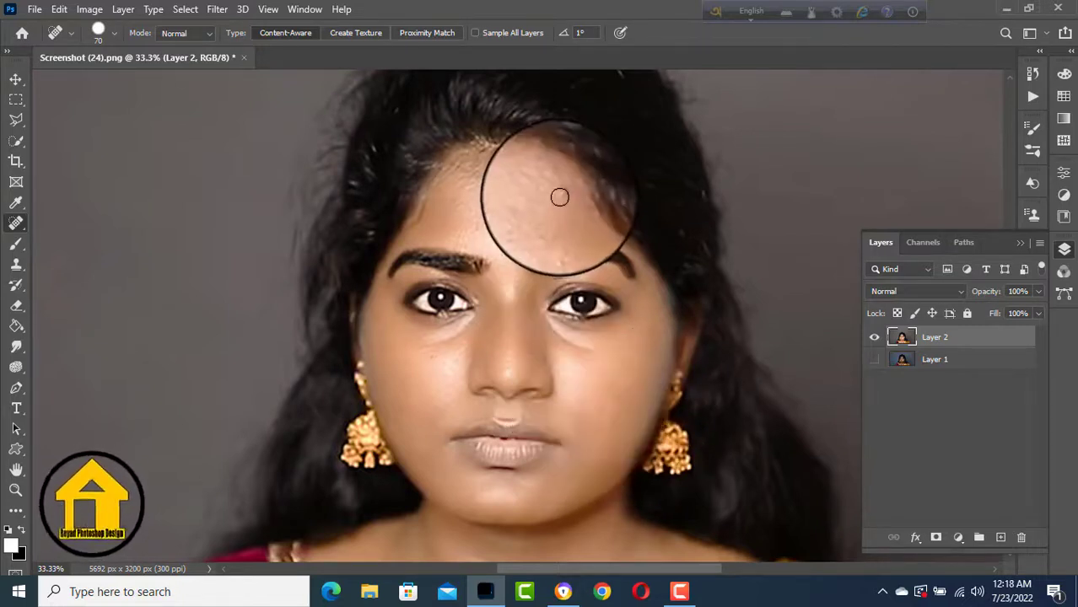
Remove the small spots on the forehead, nose and under-eye skin with the Spot Healing Brush.
{"action": "left_click", "coordinate": [539, 231]}
{"action": "left_click", "coordinate": [533, 202]}
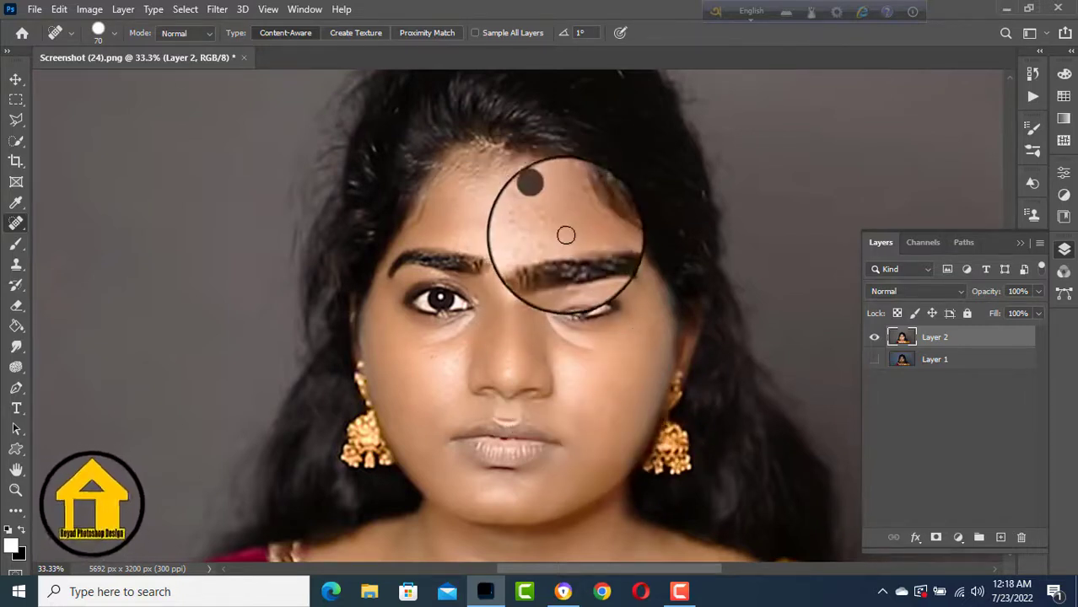
{"action": "left_click", "coordinate": [562, 207]}
{"action": "left_click", "coordinate": [557, 215]}
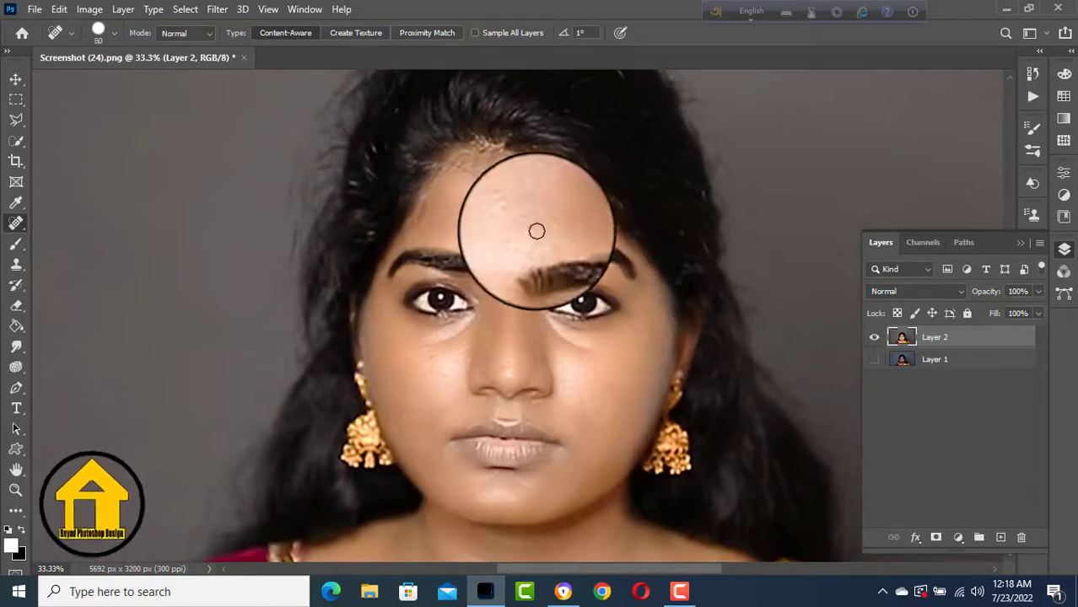
{"action": "left_click", "coordinate": [558, 199]}
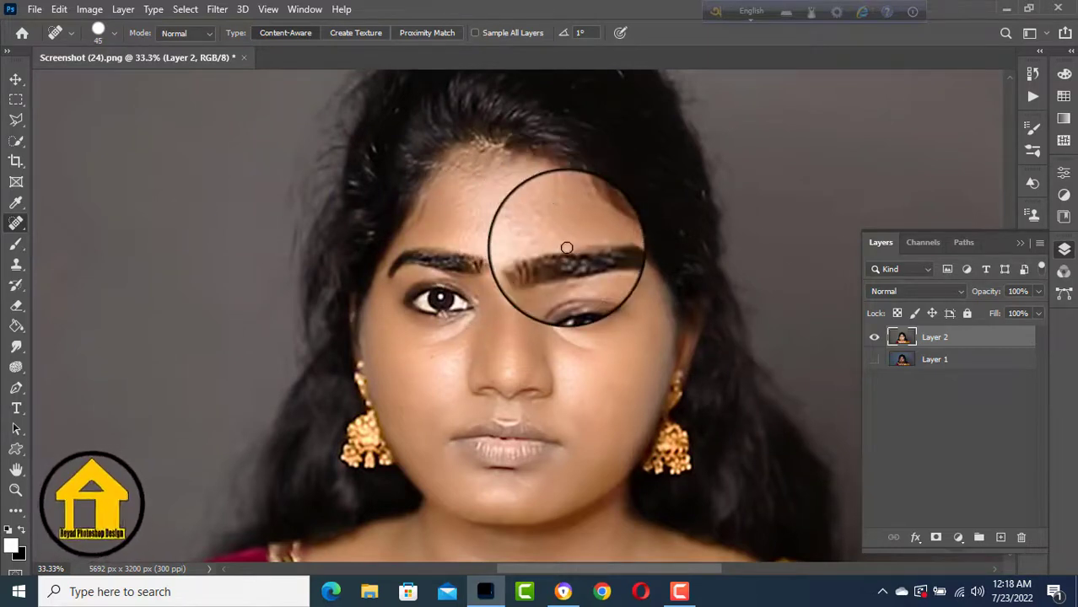
{"action": "left_click", "coordinate": [510, 211]}
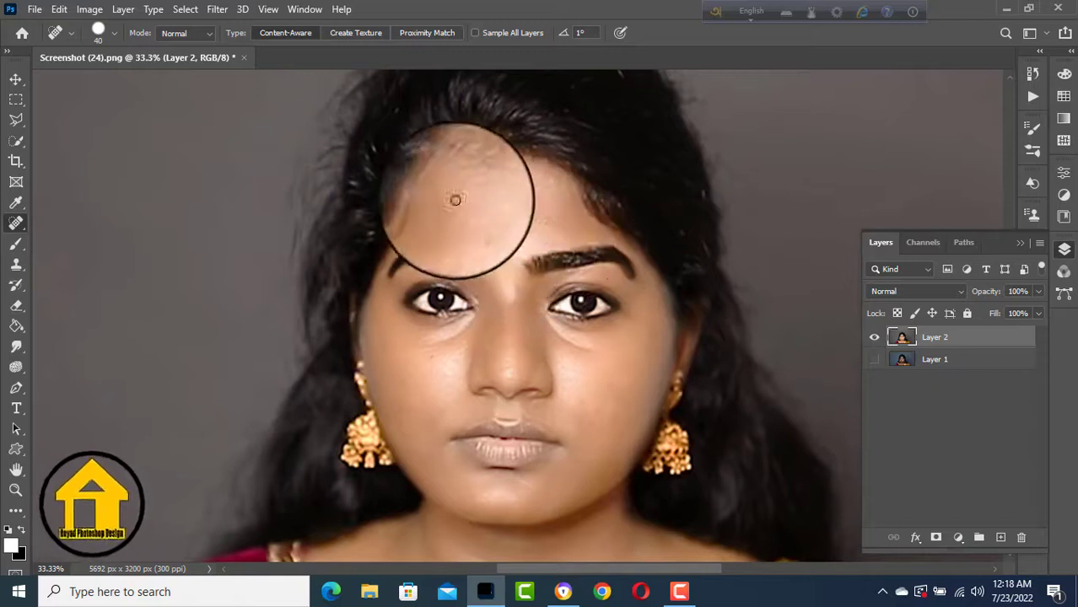
{"action": "left_click", "coordinate": [490, 354]}
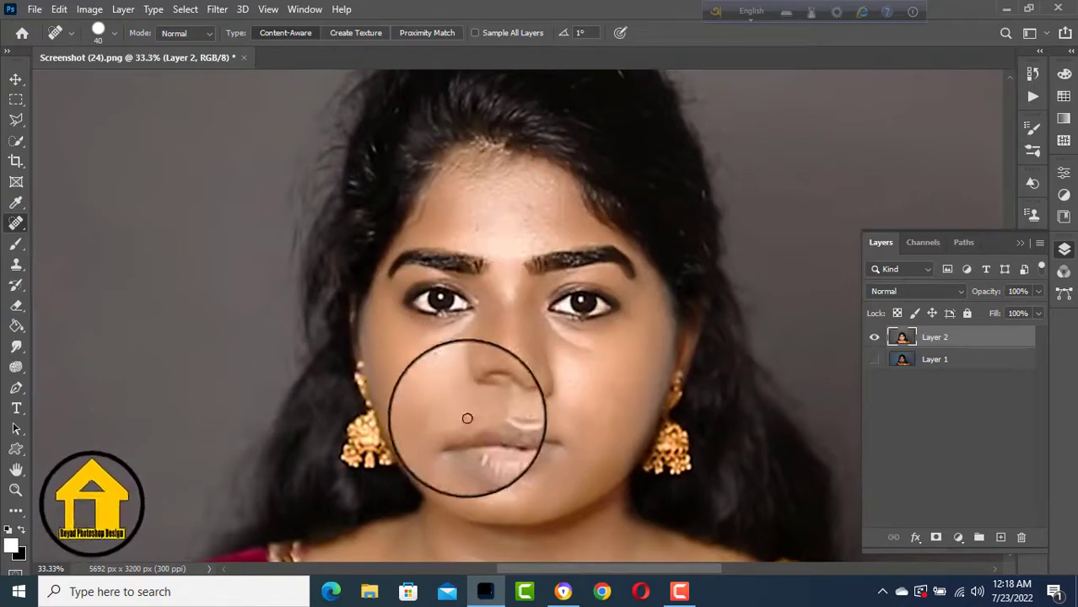
{"action": "left_click", "coordinate": [577, 346]}
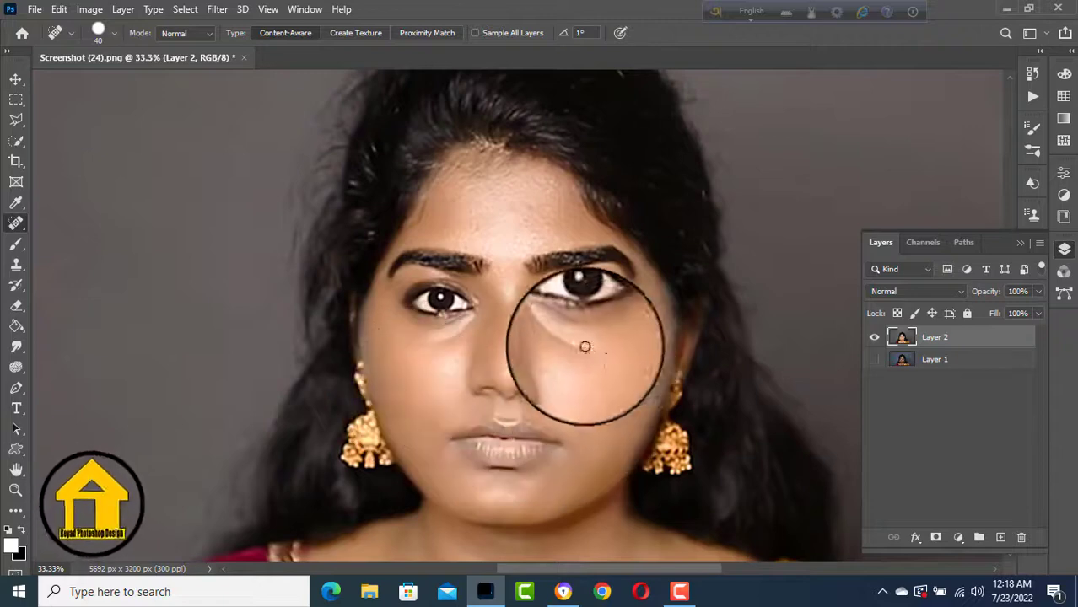
Add a new layer above the portrait and set the foreground colour to a bright orange.
{"action": "left_click", "coordinate": [11, 546]}
{"action": "left_click_drag", "start_coordinate": [472, 282], "coordinate": [468, 259]}
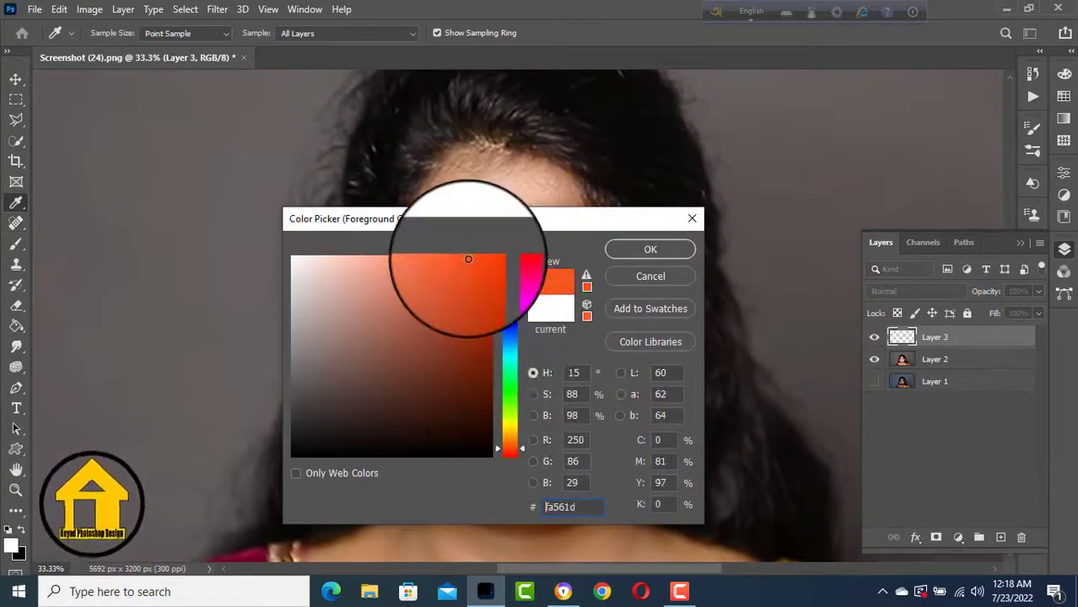
{"action": "left_click", "coordinate": [646, 249]}
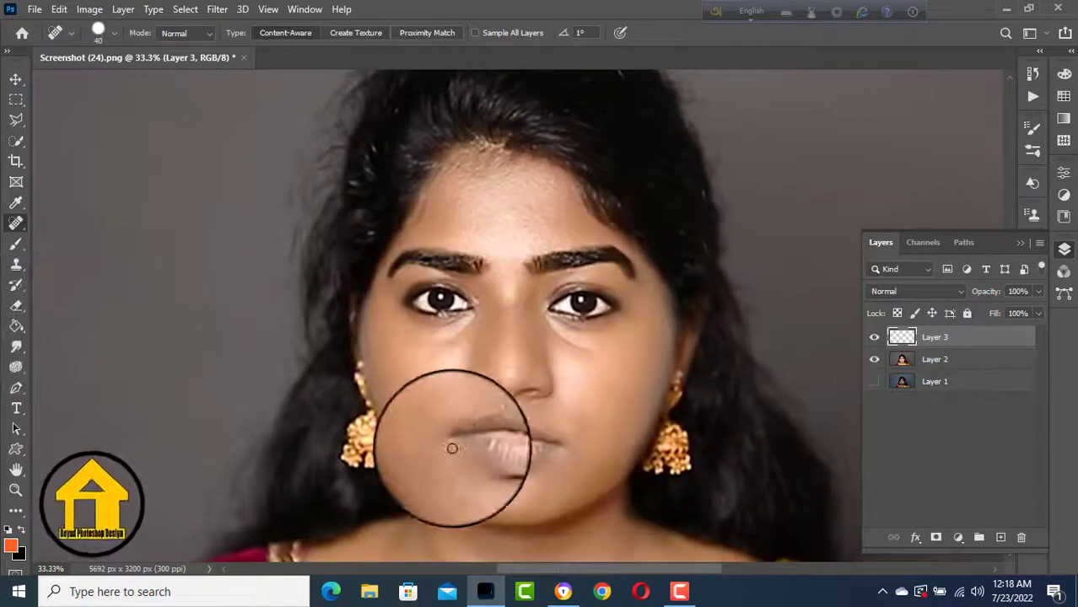
Try painting the lips orange on Layer 3, using the Brush tool in place of the Spot Healing Brush.
{"action": "mouse_move", "coordinate": [452, 446]}
{"action": "left_mouse_down"}
{"action": "mouse_move", "coordinate": [584, 445]}
{"action": "mouse_move", "coordinate": [474, 445]}
{"action": "left_mouse_up"}
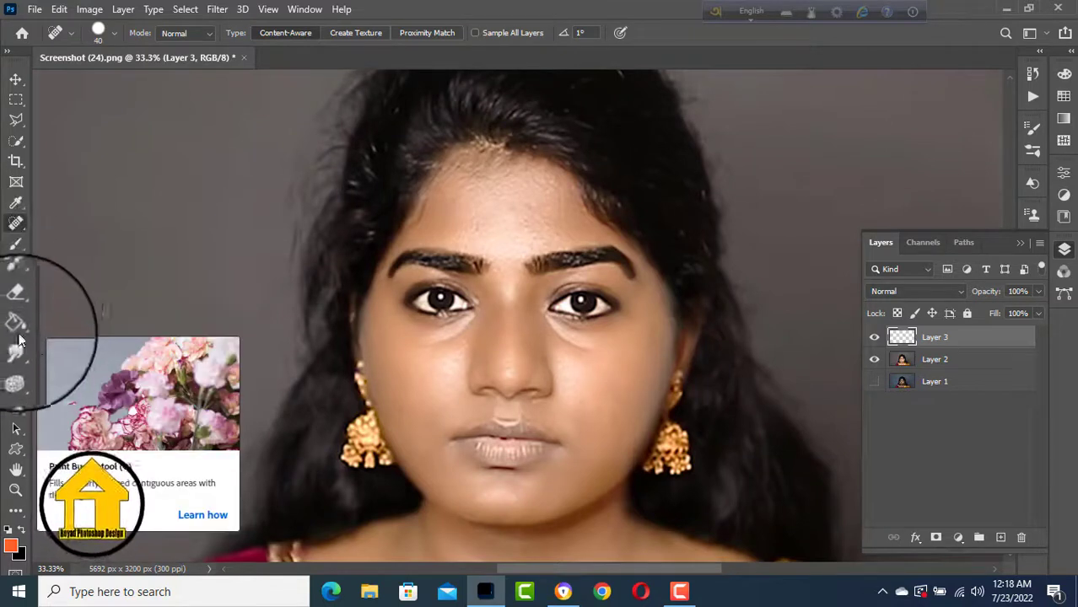
{"action": "left_click", "coordinate": [15, 244]}
{"action": "left_click_drag", "start_coordinate": [442, 436], "coordinate": [489, 450]}
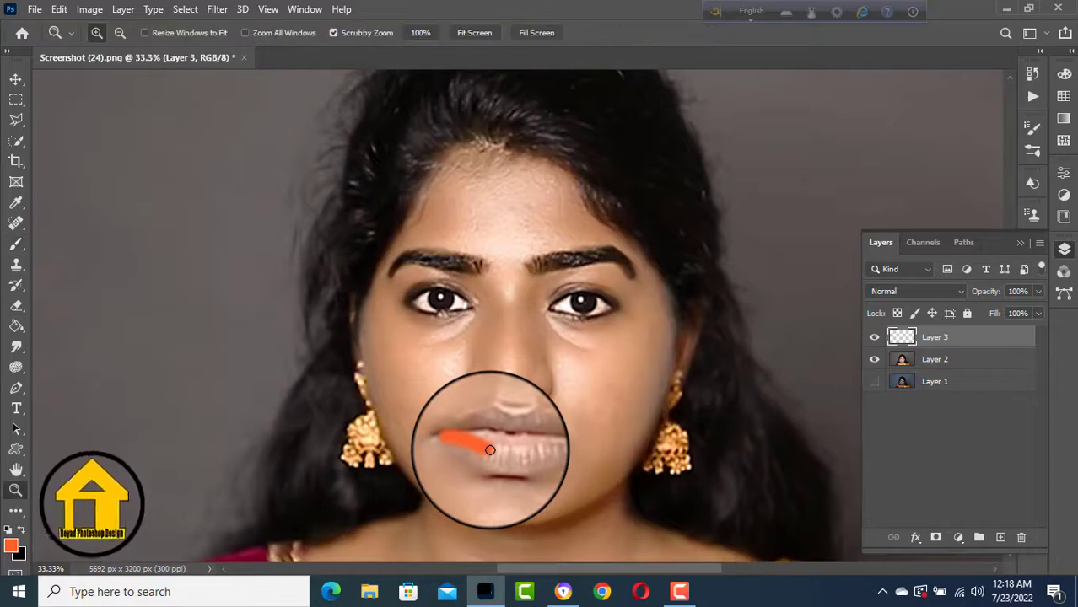
Change the foreground colour to a bright red and clear the orange stroke from the lips.
{"action": "left_click", "coordinate": [10, 546]}
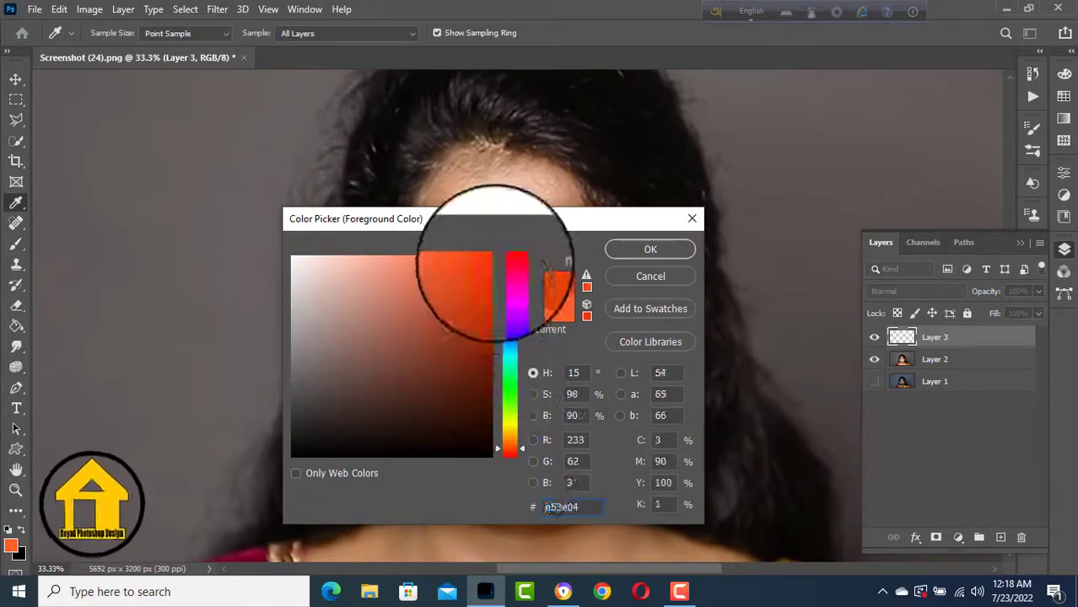
{"action": "left_click", "coordinate": [492, 261]}
{"action": "left_click", "coordinate": [511, 460]}
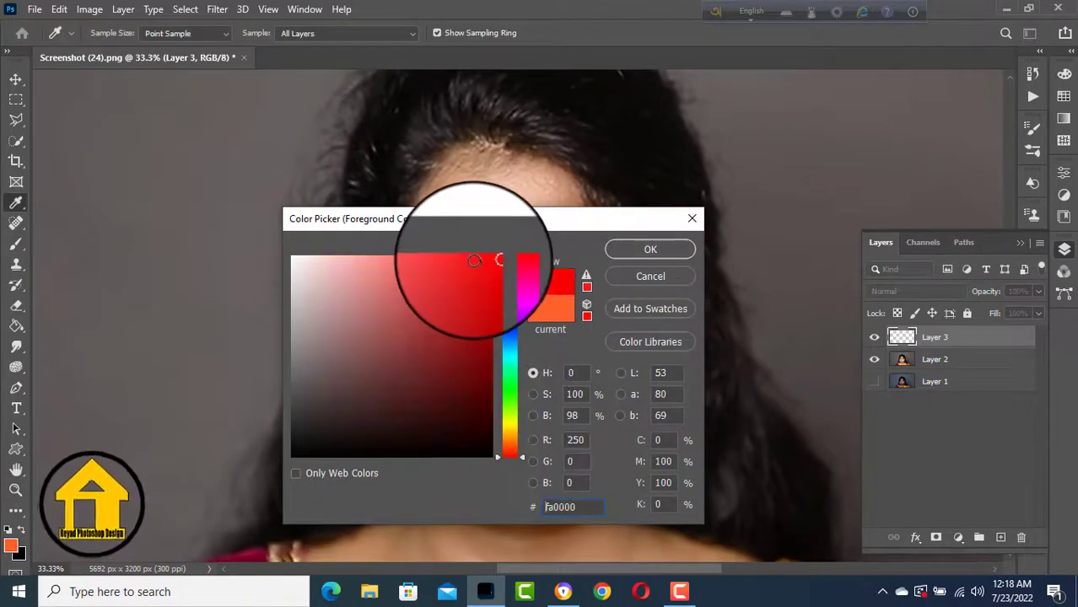
{"action": "left_click", "coordinate": [662, 249]}
{"action": "key", "text": "z"}
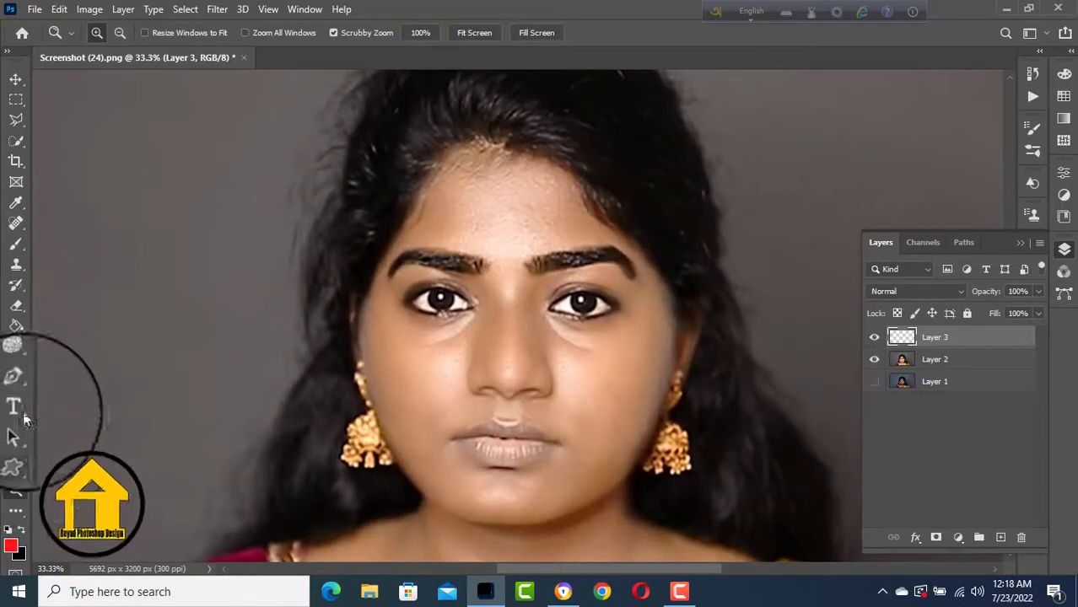
Paint over the upper and lower lips in red on Layer 3 with the Brush tool.
{"action": "left_click", "coordinate": [15, 243]}
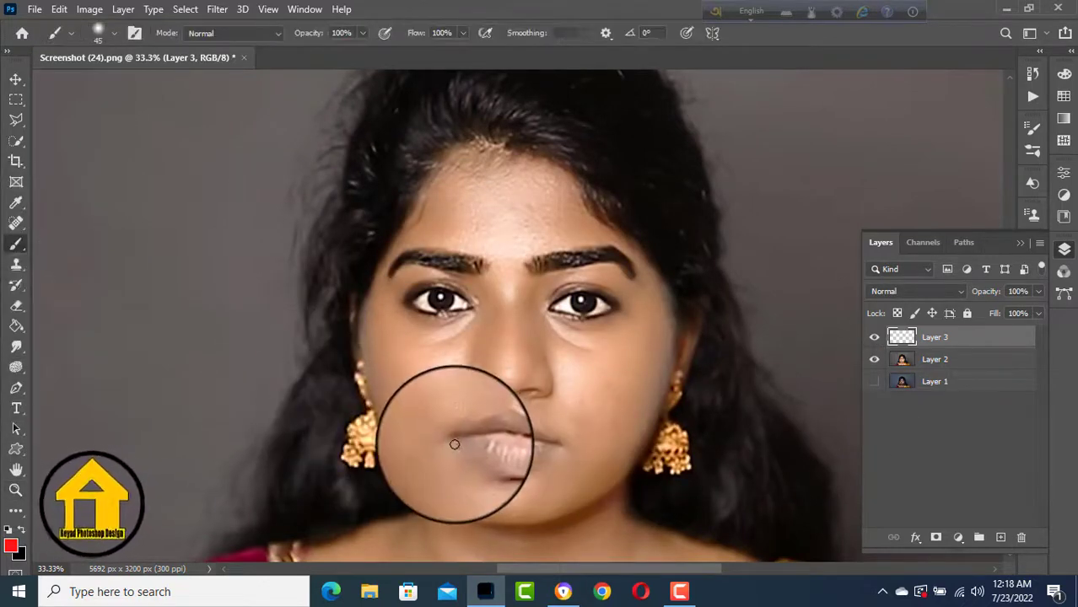
{"action": "mouse_move", "coordinate": [440, 437]}
{"action": "left_mouse_down"}
{"action": "mouse_move", "coordinate": [486, 452]}
{"action": "mouse_move", "coordinate": [556, 445]}
{"action": "mouse_move", "coordinate": [476, 446]}
{"action": "mouse_move", "coordinate": [511, 447]}
{"action": "mouse_move", "coordinate": [476, 437]}
{"action": "mouse_move", "coordinate": [515, 422]}
{"action": "mouse_move", "coordinate": [479, 437]}
{"action": "mouse_move", "coordinate": [530, 433]}
{"action": "mouse_move", "coordinate": [498, 440]}
{"action": "left_mouse_up"}
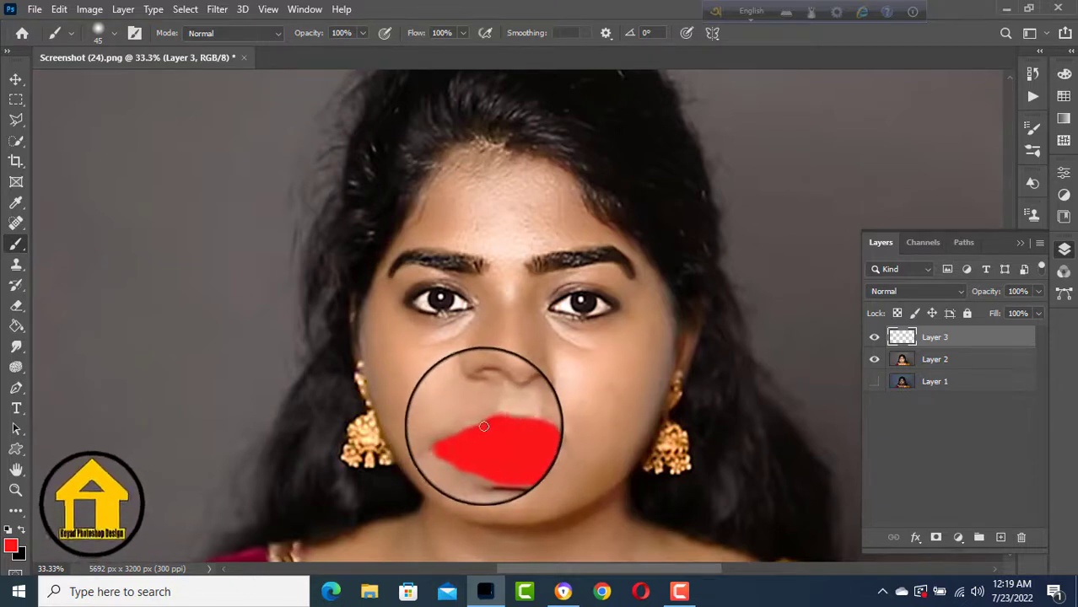
{"action": "left_click_drag", "start_coordinate": [485, 449], "coordinate": [543, 452]}
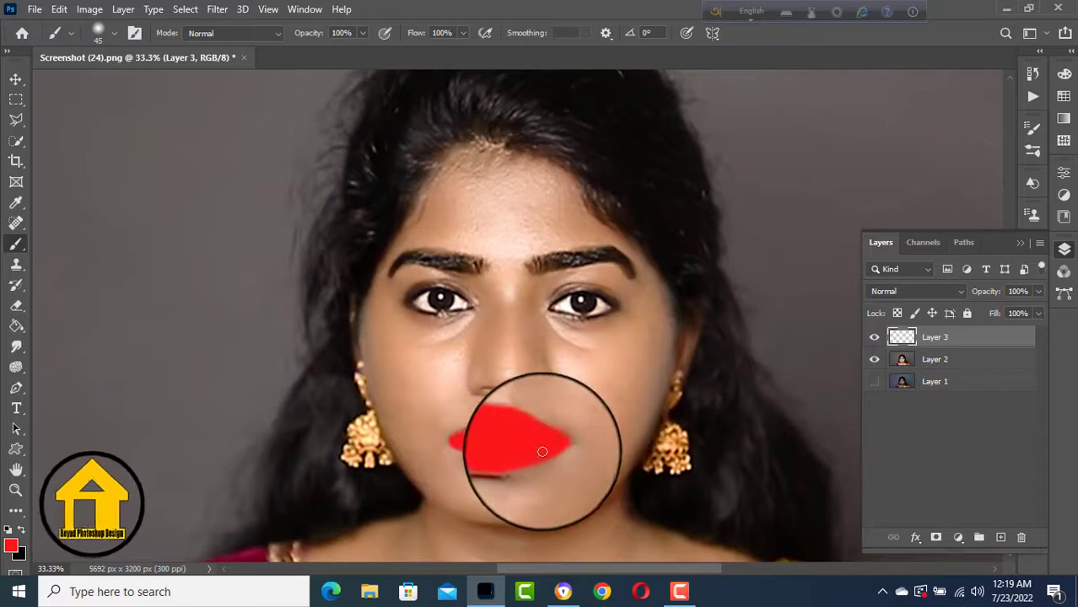
Set the lip colour layer's blend mode to Soft Light and its opacity to 86%.
{"action": "left_click", "coordinate": [917, 291]}
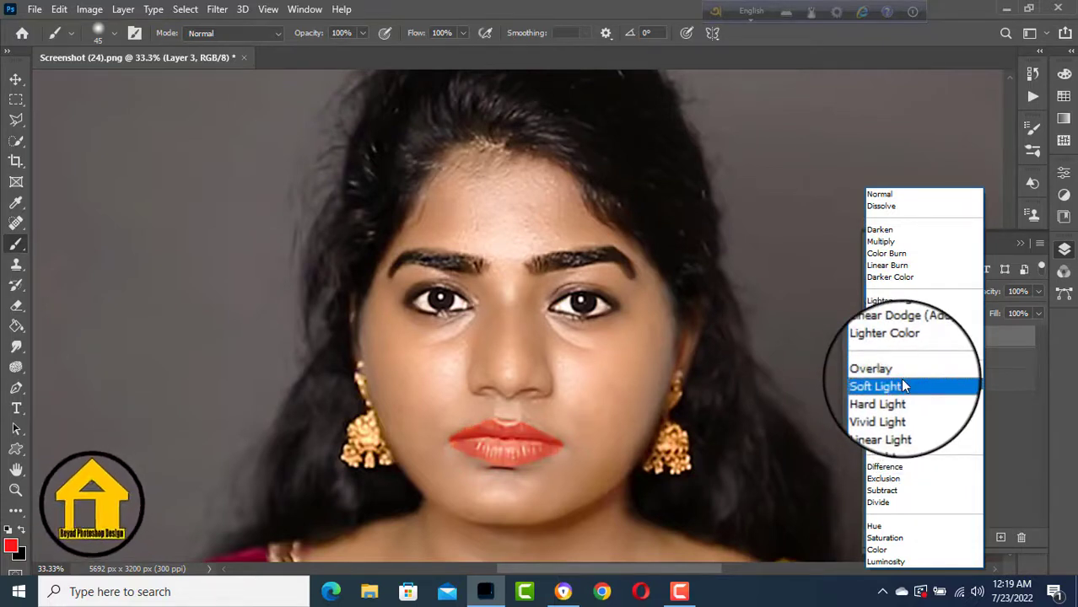
{"action": "left_click", "coordinate": [901, 385]}
{"action": "left_click", "coordinate": [1043, 292]}
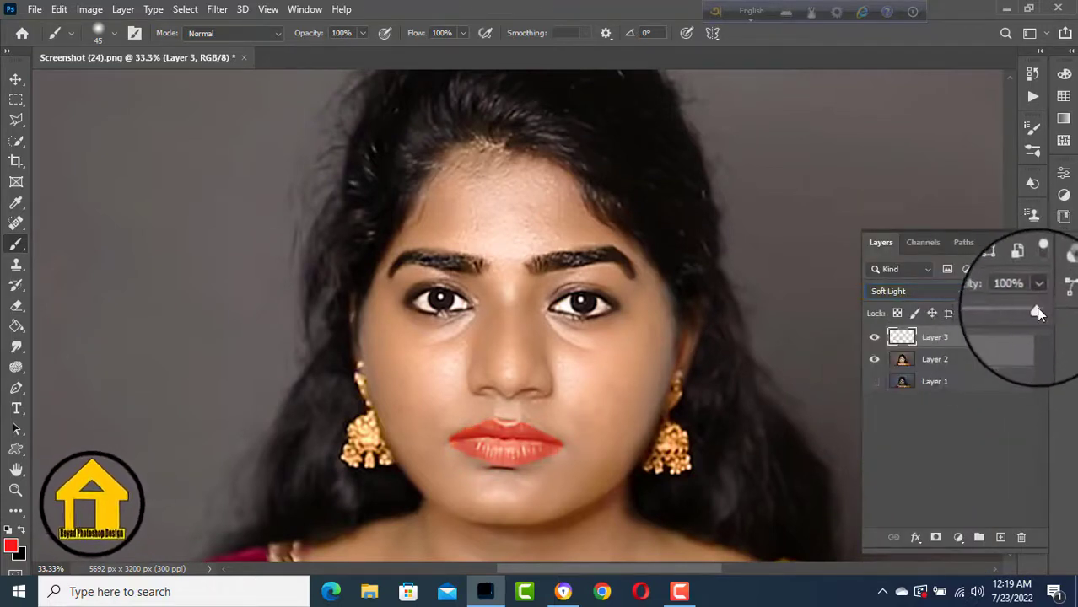
{"action": "left_click_drag", "start_coordinate": [1035, 307], "coordinate": [1027, 313]}
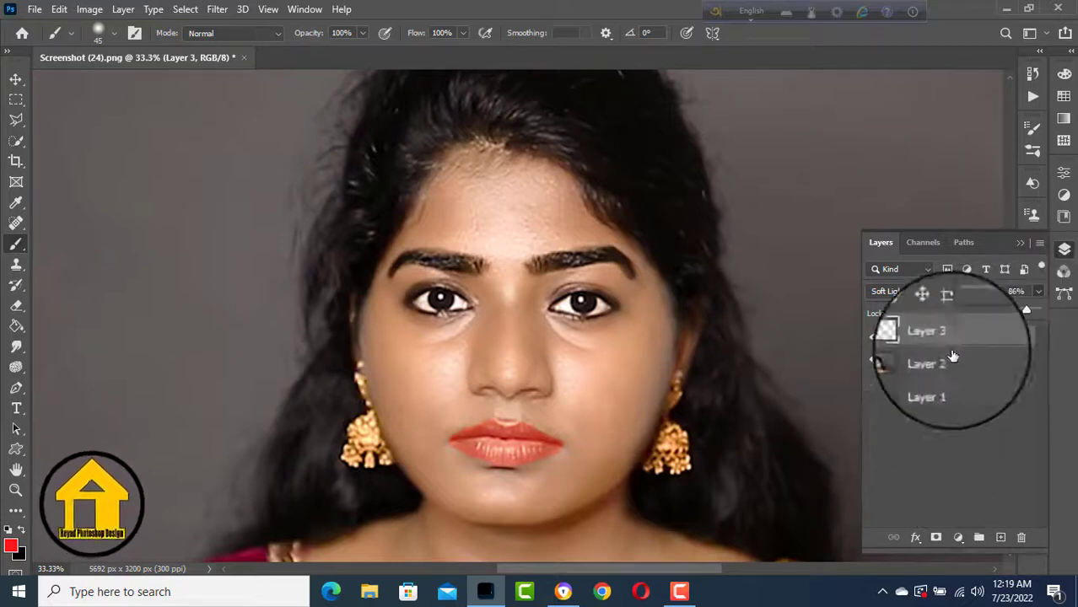
In Layer 3's blending options, lower the Underlying Layer white Blend If limit to about 193 so lip highlights show through.
{"action": "left_click", "coordinate": [915, 540]}
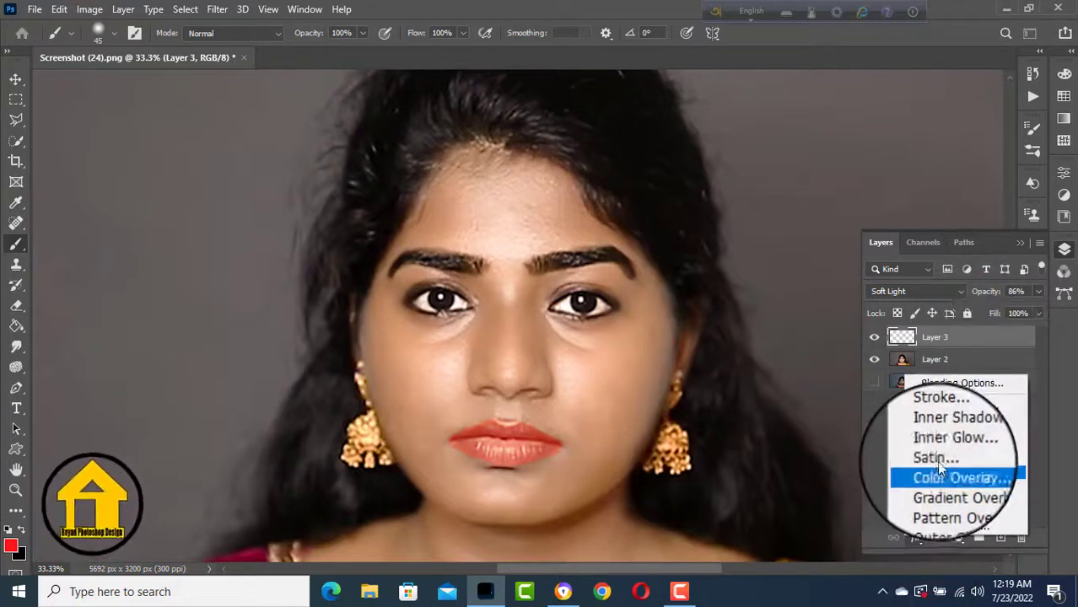
{"action": "left_click", "coordinate": [946, 404]}
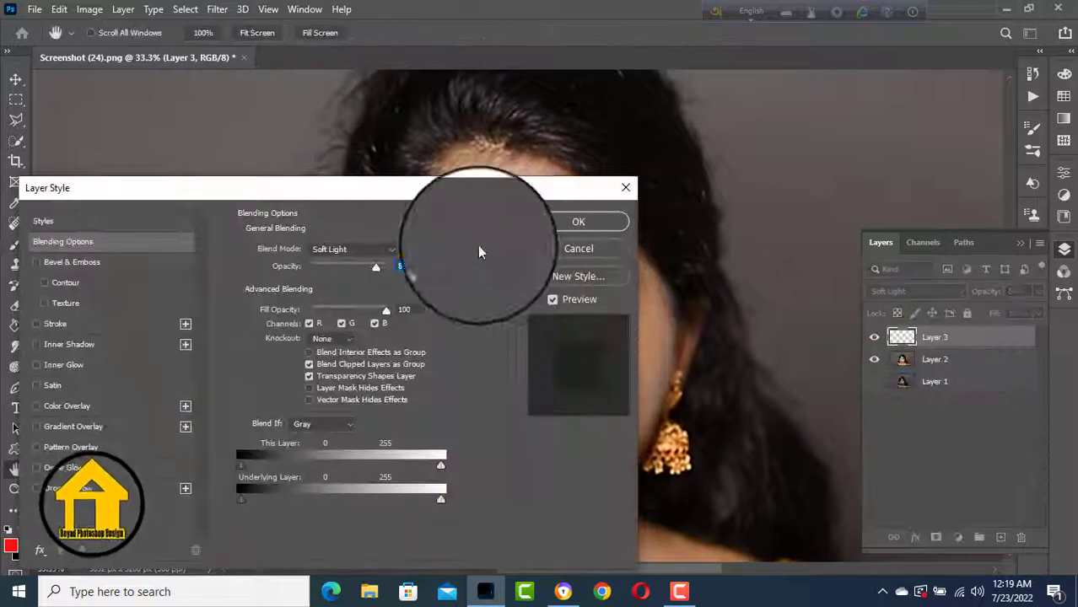
{"action": "left_click_drag", "start_coordinate": [397, 182], "coordinate": [981, 42]}
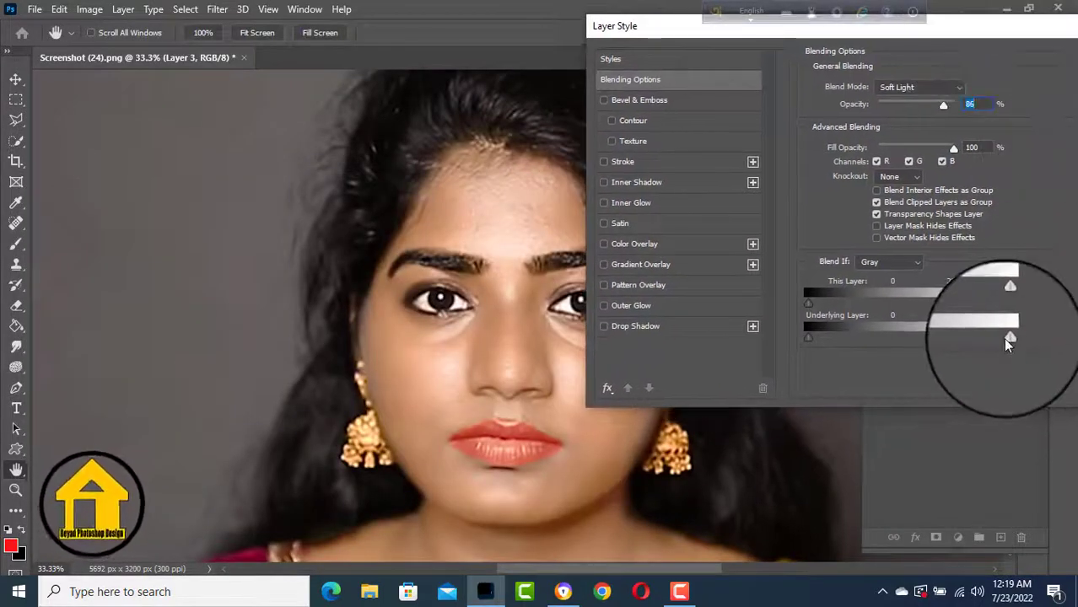
{"action": "left_click_drag", "start_coordinate": [1009, 337], "coordinate": [971, 340]}
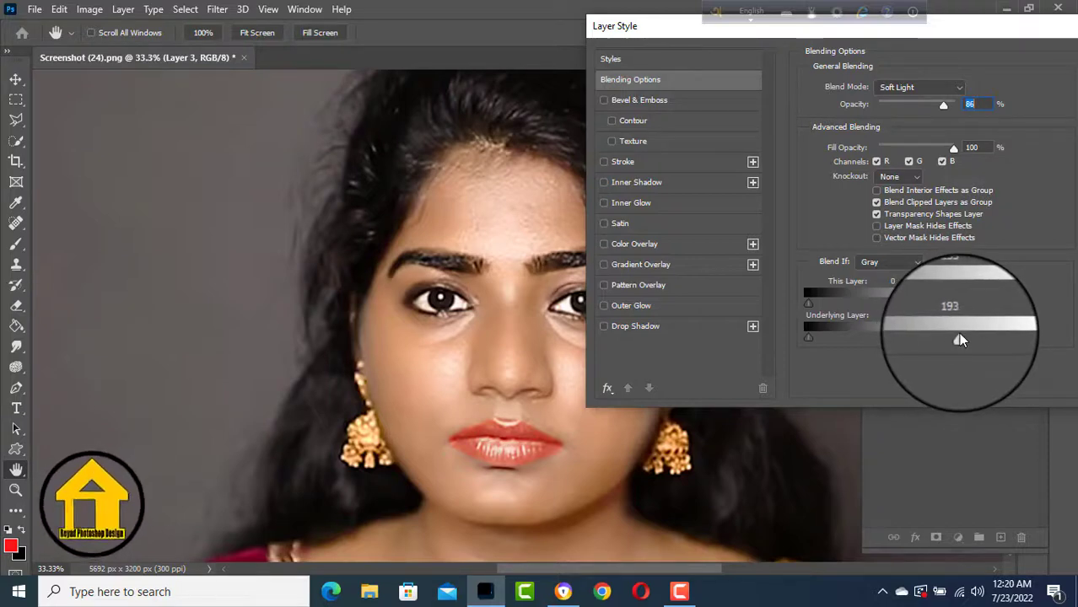
{"action": "left_click_drag", "start_coordinate": [979, 26], "coordinate": [911, 109]}
{"action": "left_click", "coordinate": [1015, 140]}
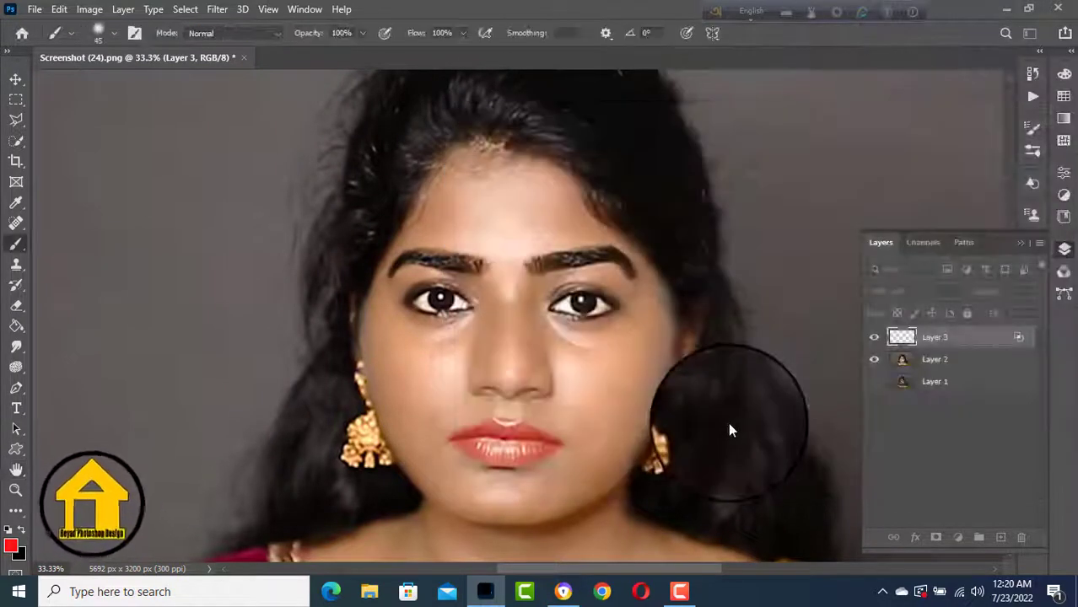
Merge Layer 3 with Layer 2 into a single retouched layer and make the original Layer 1 visible.
{"action": "key", "text": "ctrl+minus"}
{"action": "key", "text": "ctrl+minus"}
{"action": "key", "text": "ctrl+minus"}
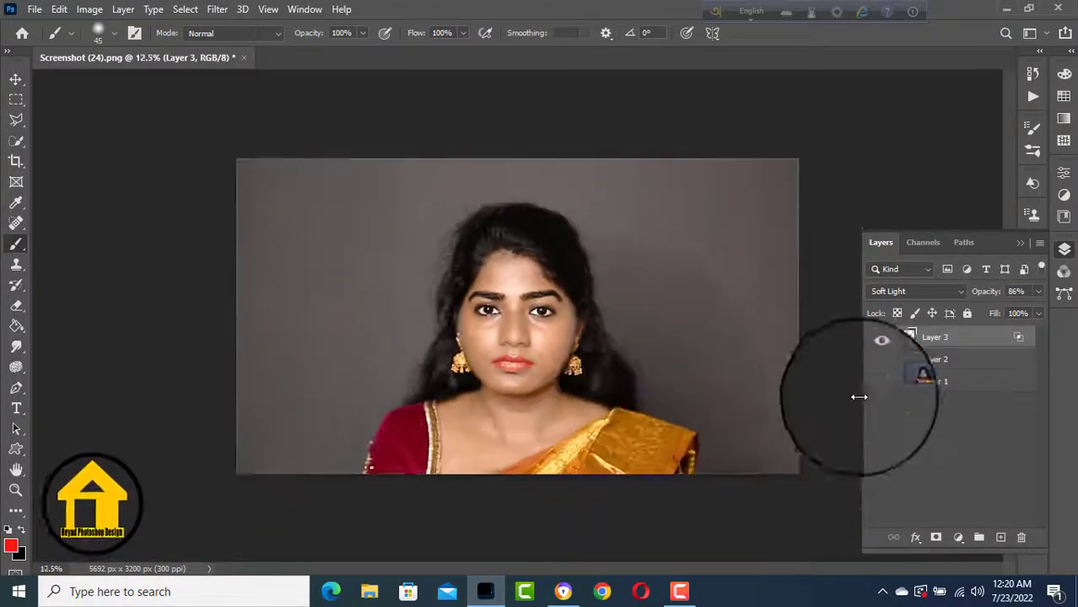
{"action": "left_click", "coordinate": [943, 360], "text": "ctrl"}
{"action": "right_click", "coordinate": [943, 361]}
{"action": "left_click", "coordinate": [774, 469]}
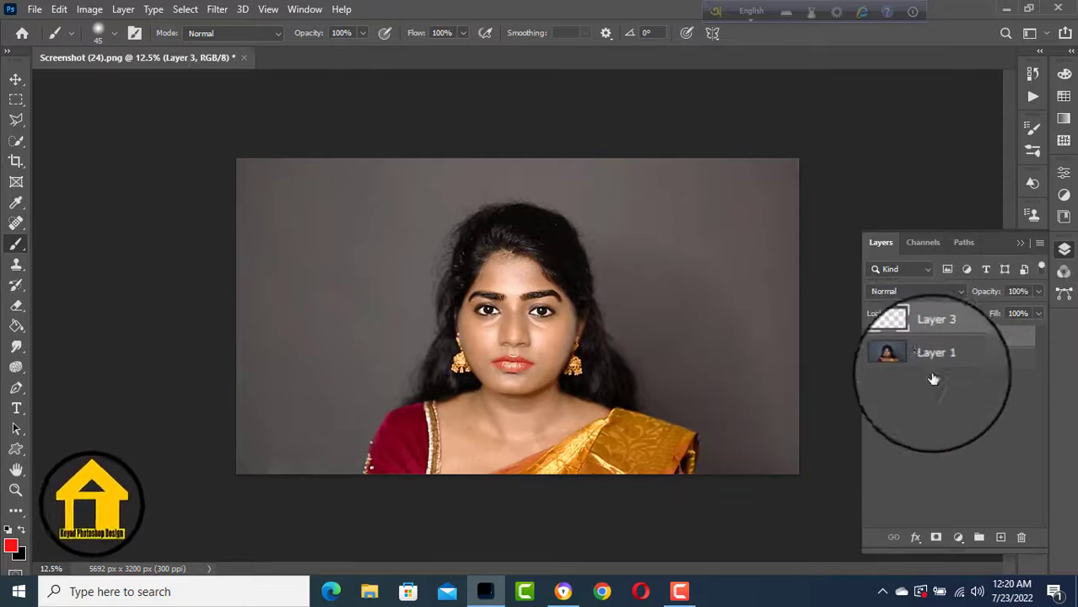
{"action": "left_click", "coordinate": [877, 361]}
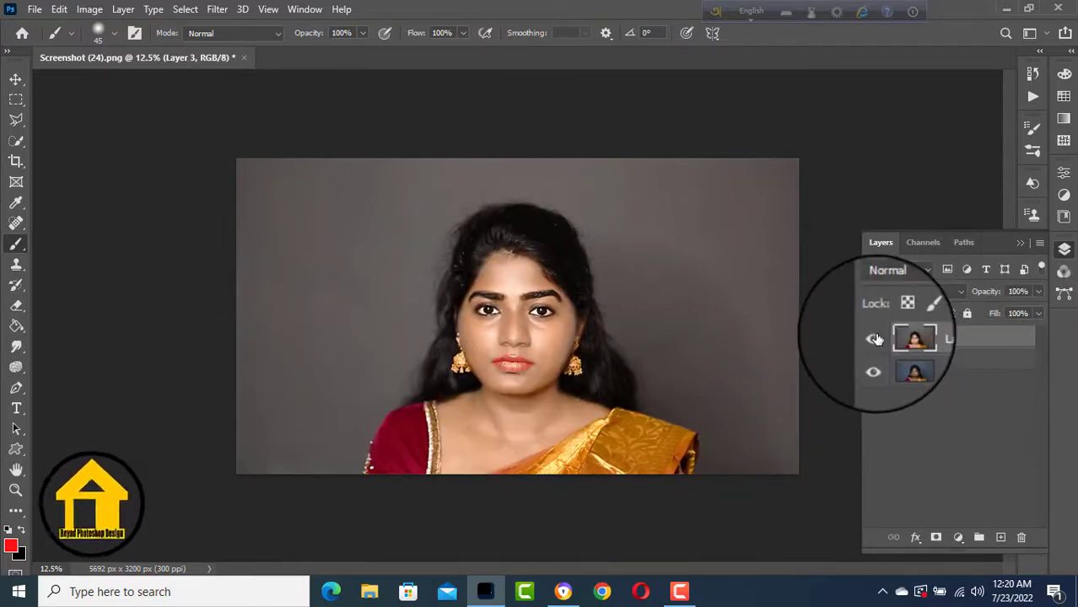
Compare the portrait before and after retouching by hiding and showing the merged layer above Layer 1.
{"action": "left_click", "coordinate": [873, 339]}
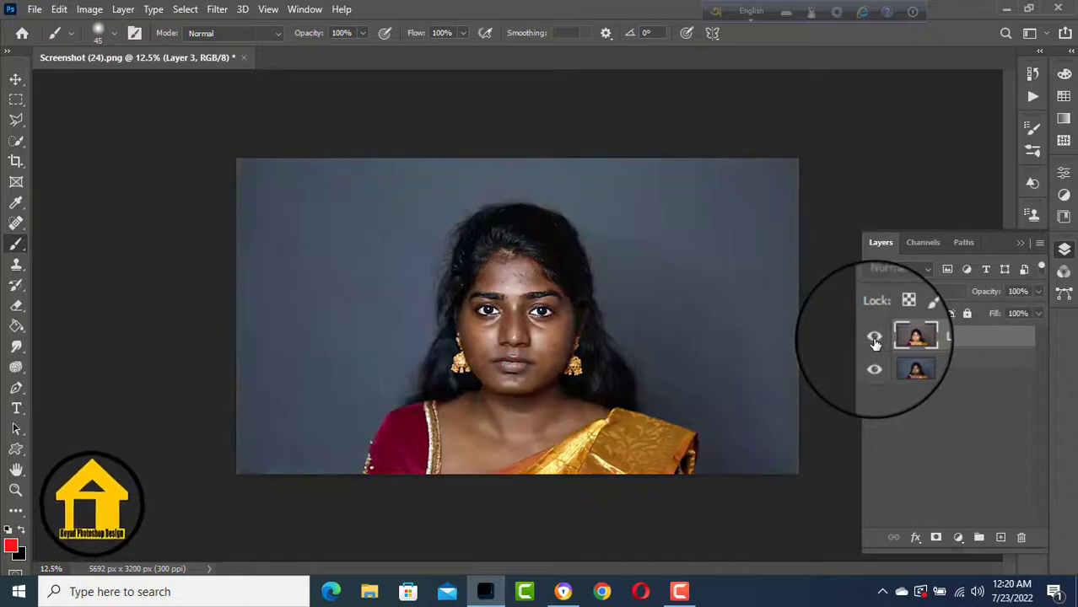
{"action": "left_click", "coordinate": [875, 340]}
{"action": "left_click", "coordinate": [876, 340]}
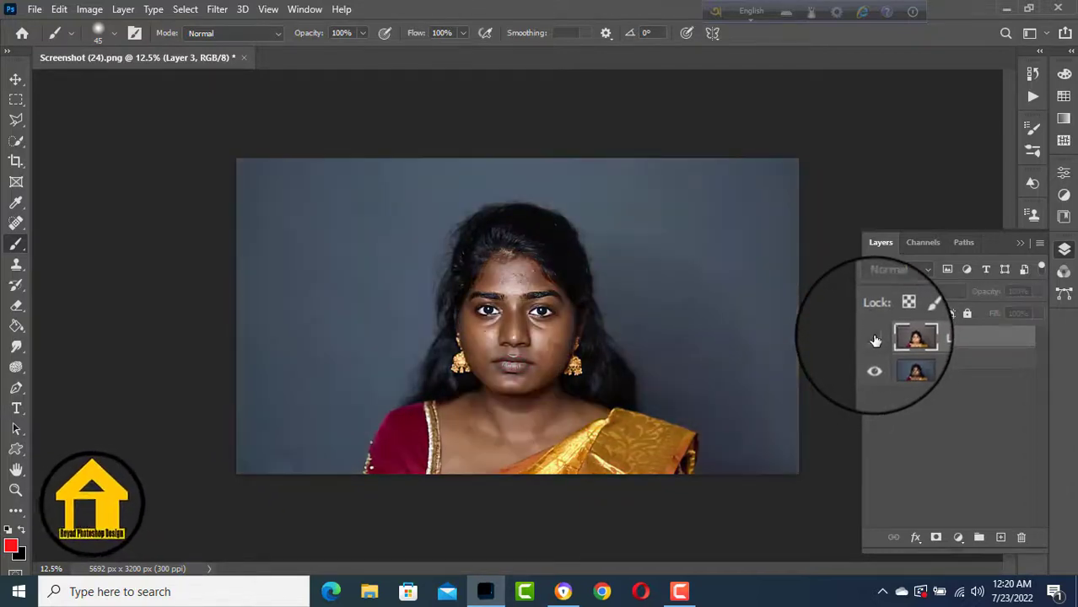
{"action": "left_click", "coordinate": [875, 340]}
{"action": "left_click", "coordinate": [875, 340]}
{"action": "left_click", "coordinate": [874, 338]}
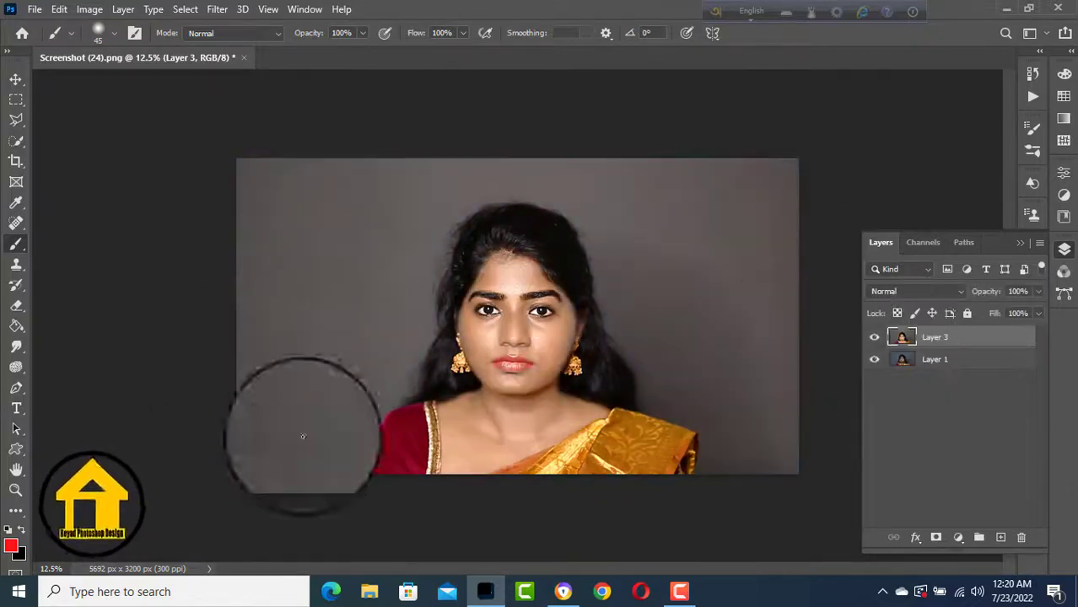